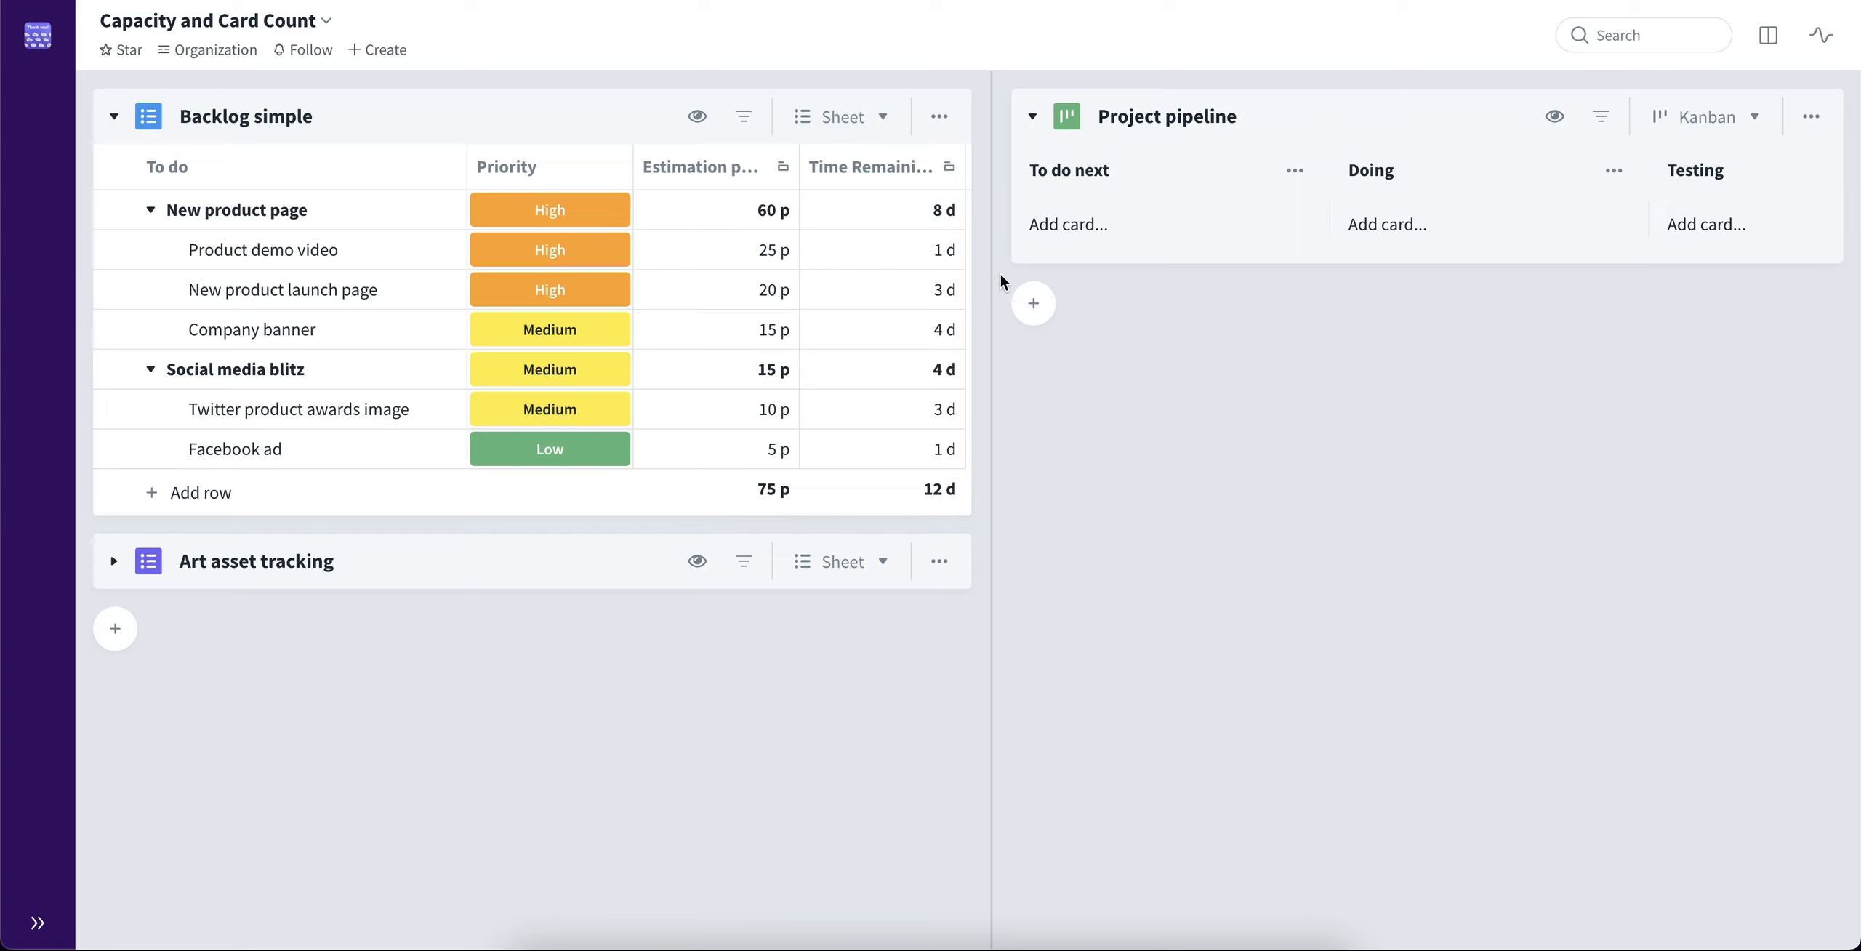
Add Product demo video, Company banner and Twitter product awards image from the Backlog simple sheet to the To do next column of Project pipeline
{"action": "double_click", "coordinate": [773, 255]}
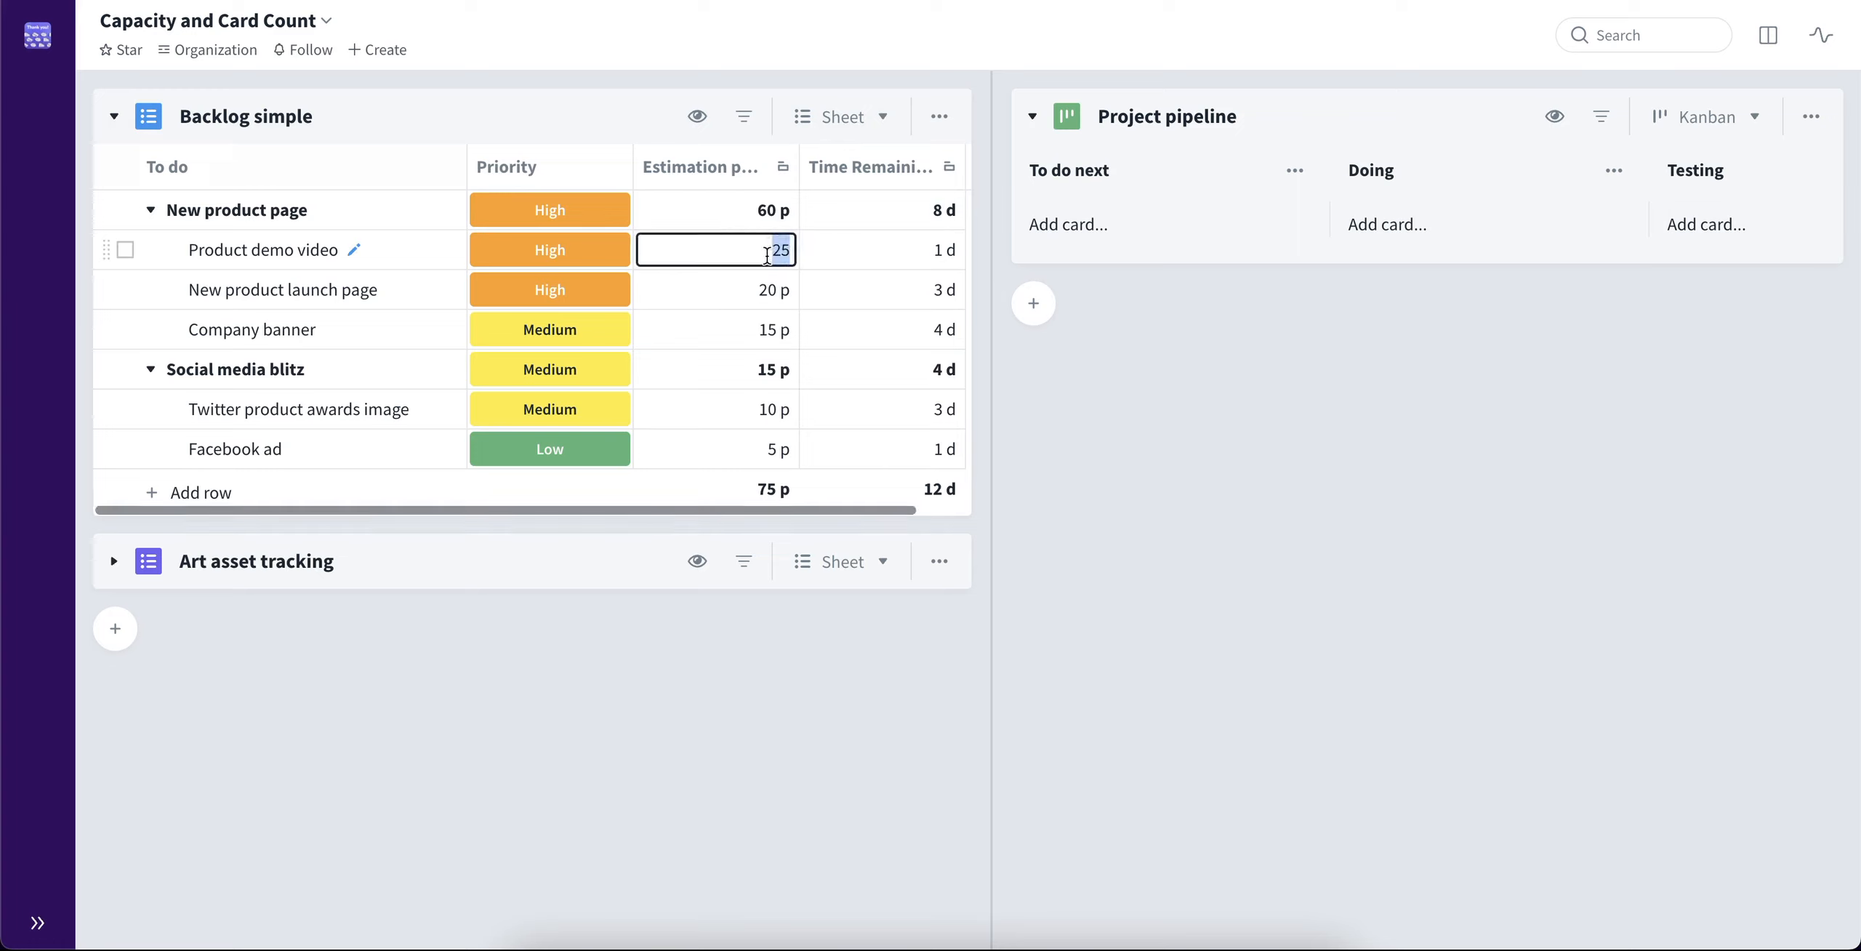
{"action": "left_click", "coordinate": [867, 249]}
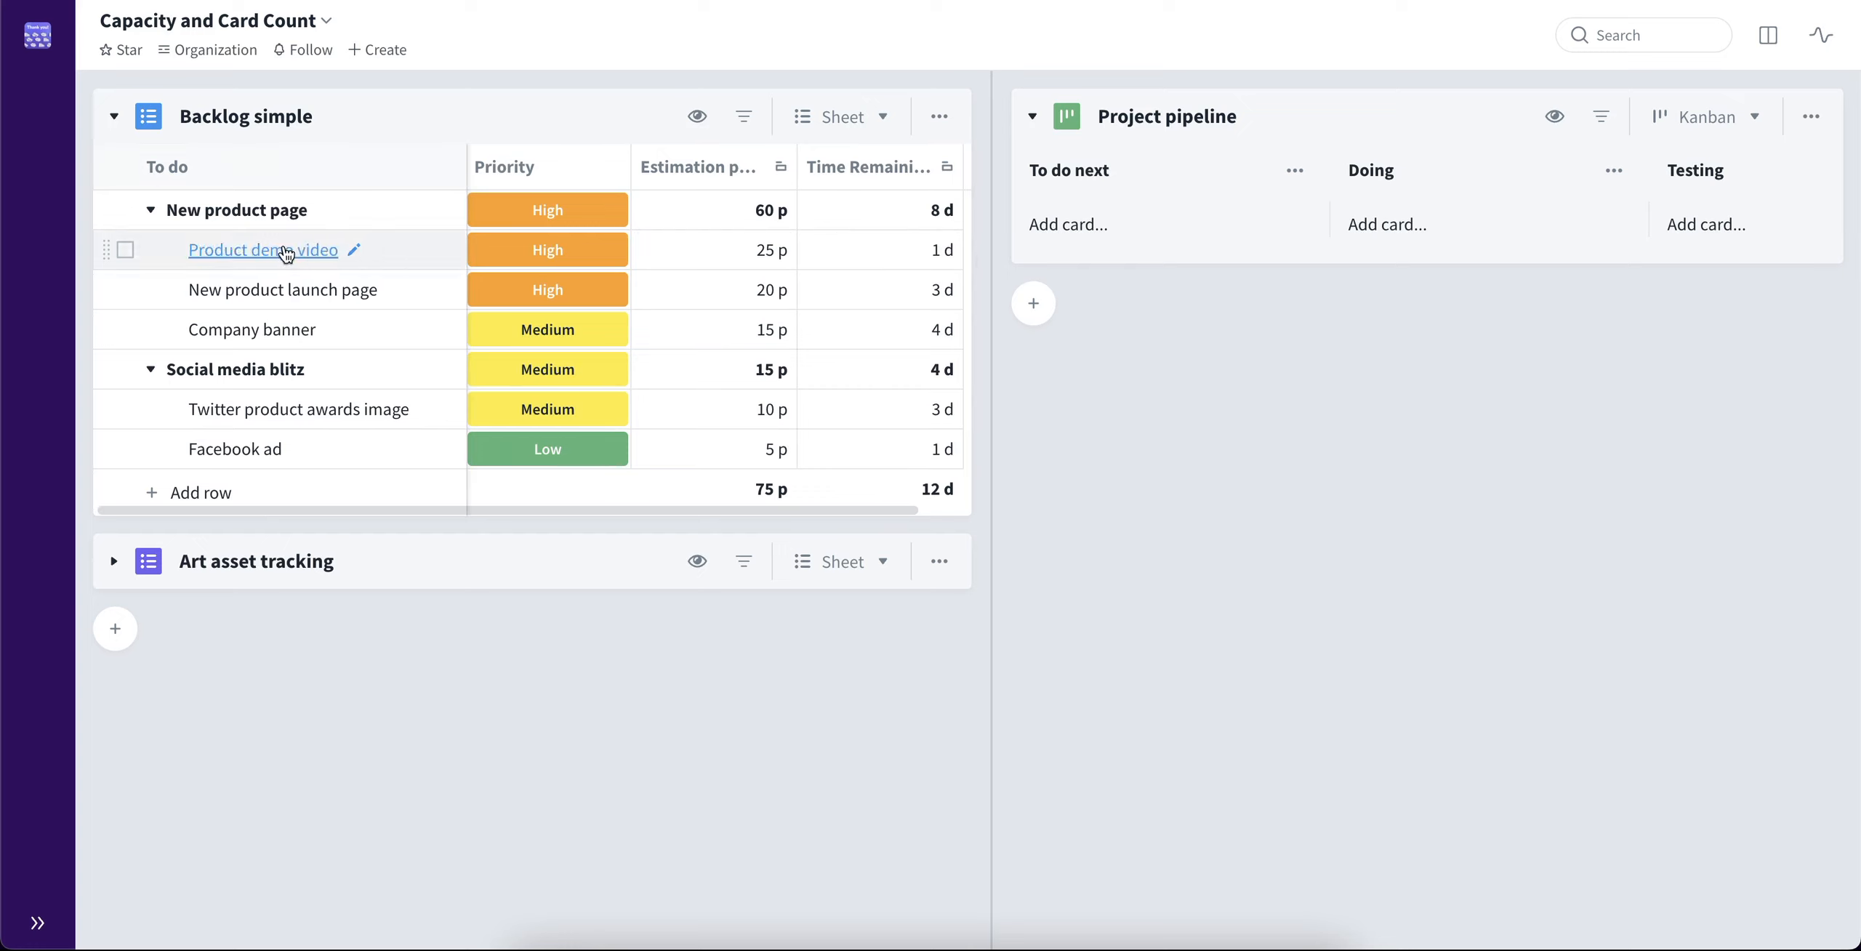
{"action": "left_click_drag", "start_coordinate": [283, 247], "coordinate": [1122, 212]}
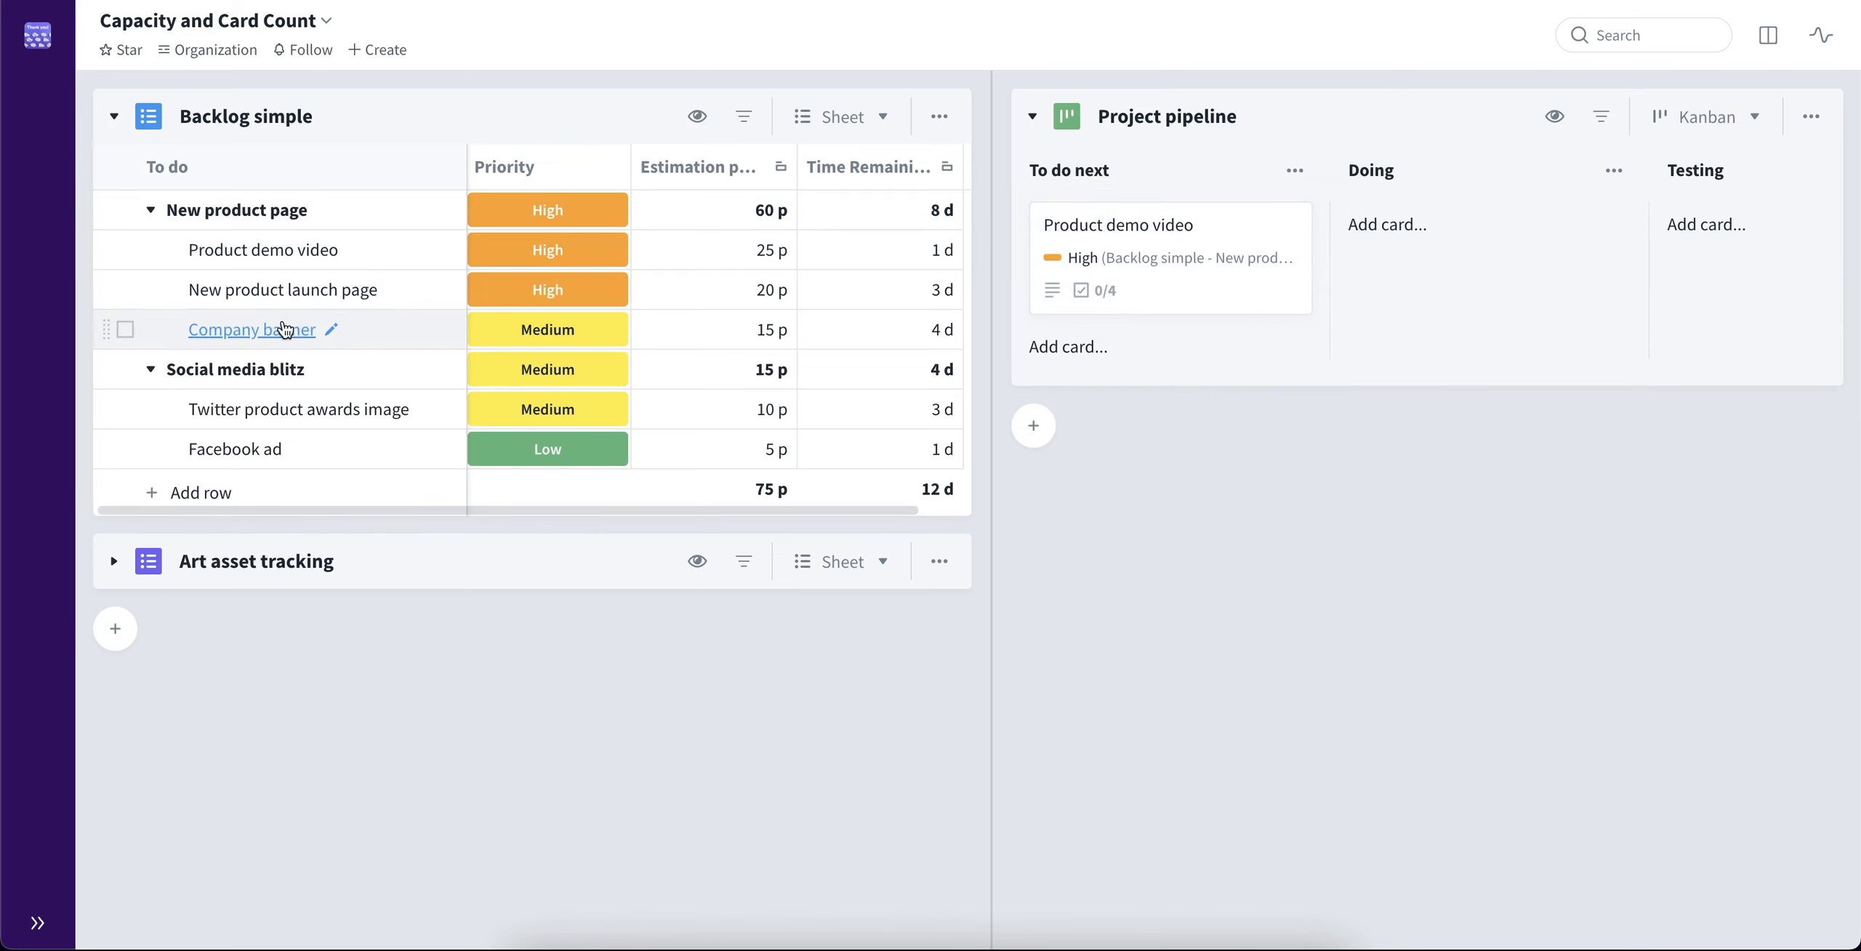
{"action": "left_click_drag", "start_coordinate": [287, 325], "coordinate": [1131, 336]}
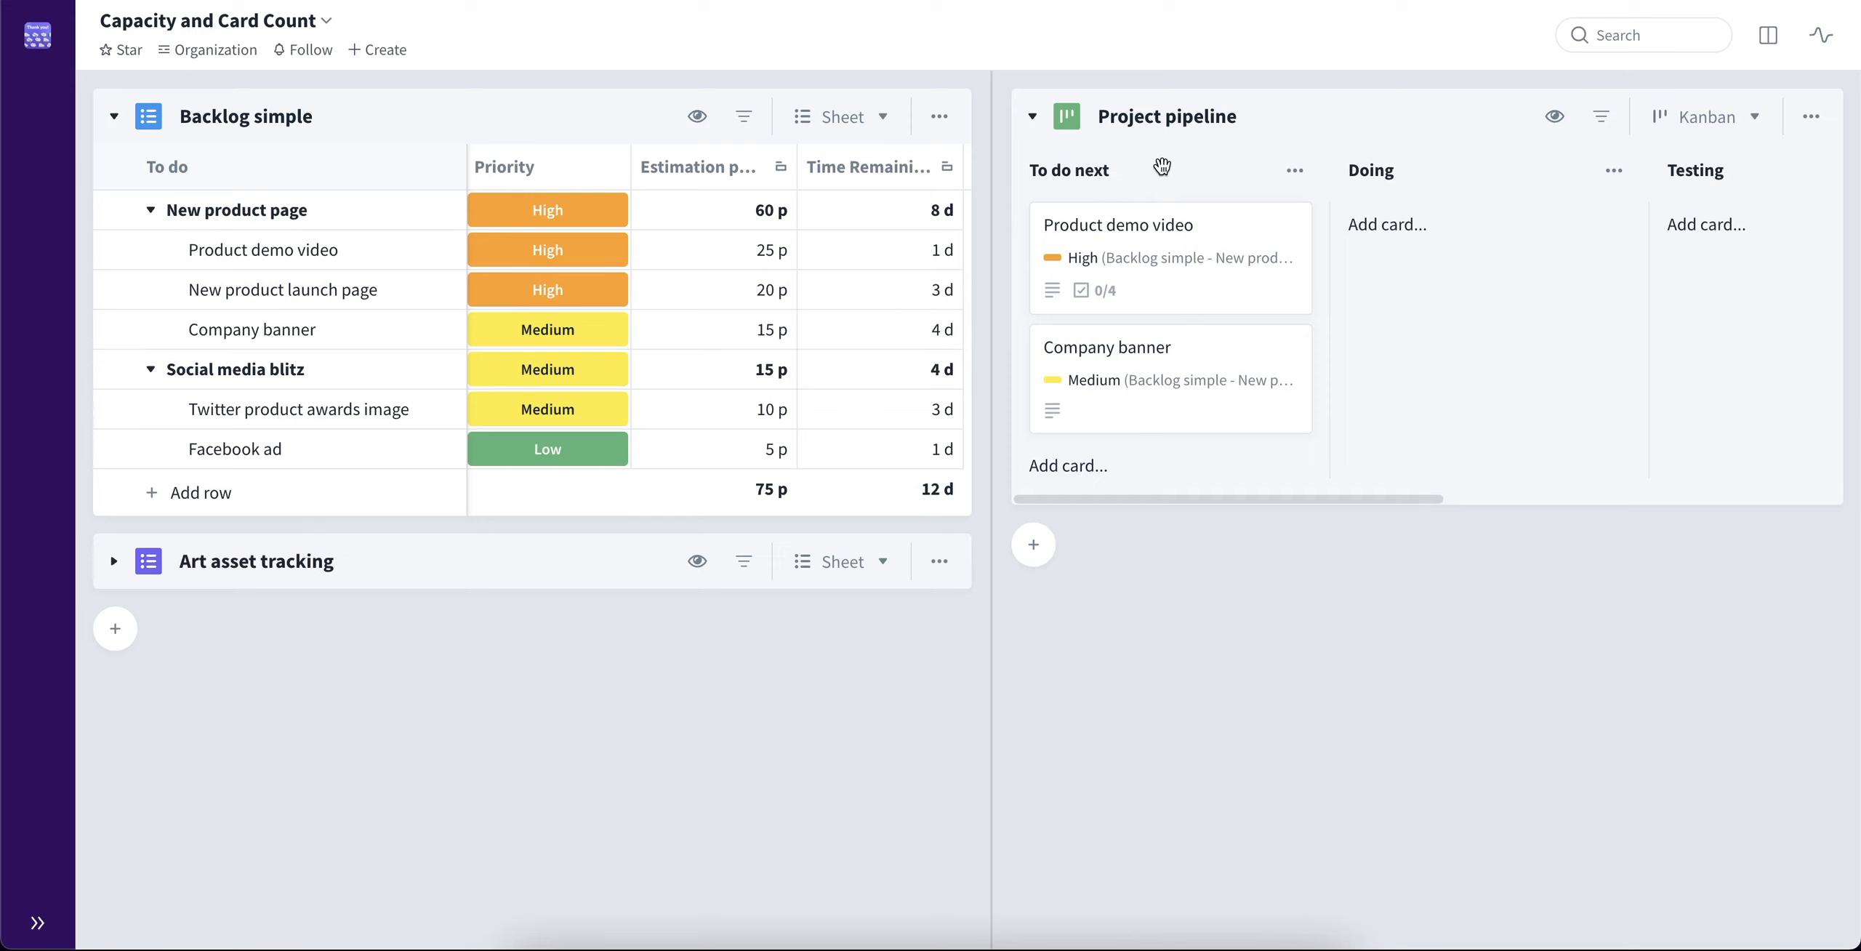
{"action": "left_click_drag", "start_coordinate": [227, 428], "coordinate": [1156, 484]}
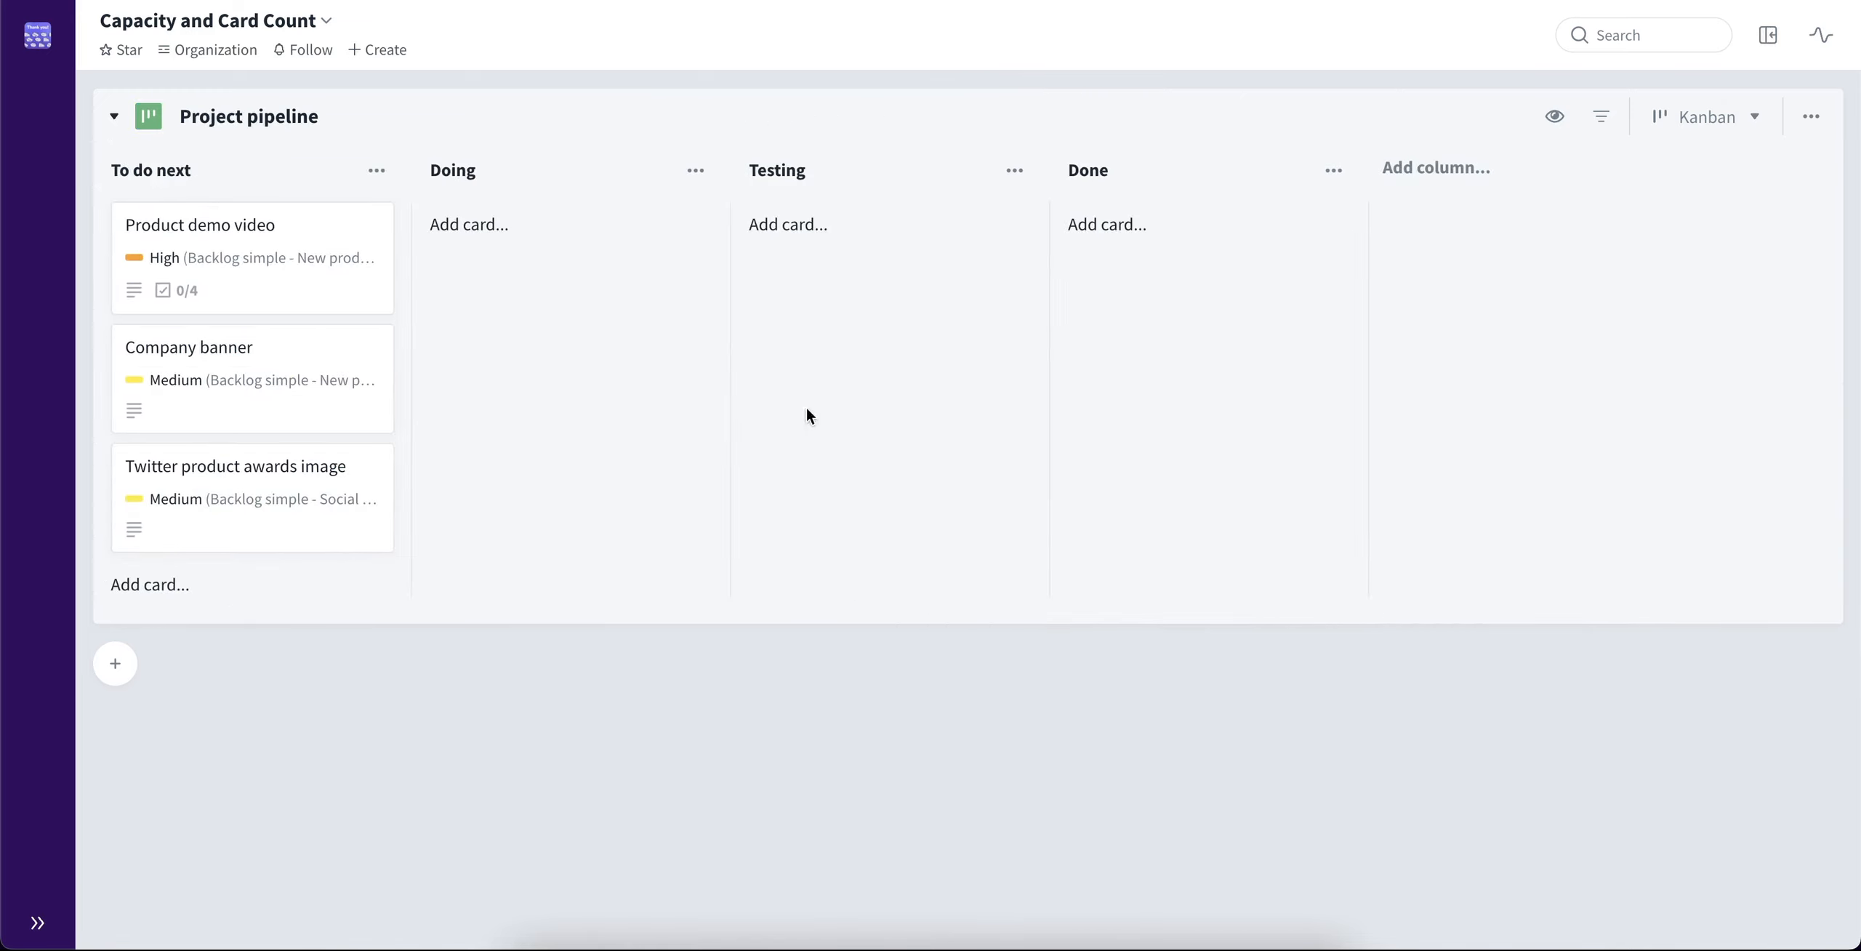
Move the Company banner card to the Doing column and the Twitter product awards image card to Testing
{"action": "left_click_drag", "start_coordinate": [255, 378], "coordinate": [531, 291]}
{"action": "left_click_drag", "start_coordinate": [301, 381], "coordinate": [874, 324]}
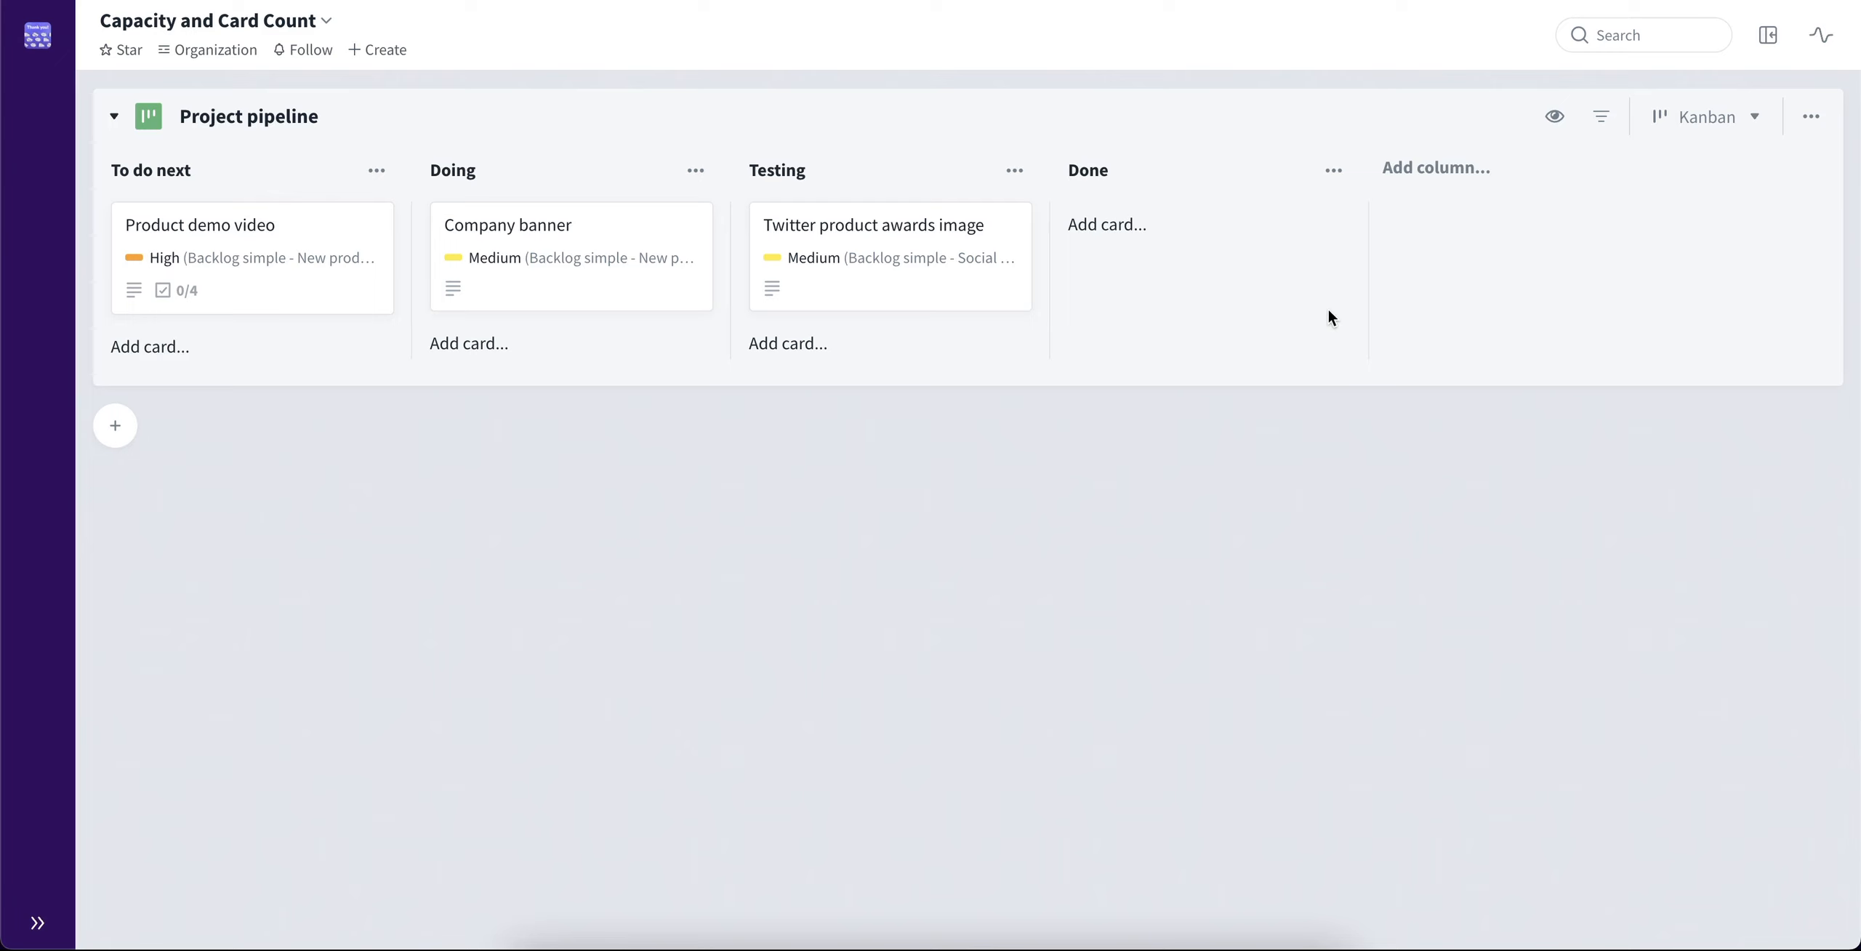
Turn on the card count display for the Project pipeline board
{"action": "left_click", "coordinate": [1560, 124]}
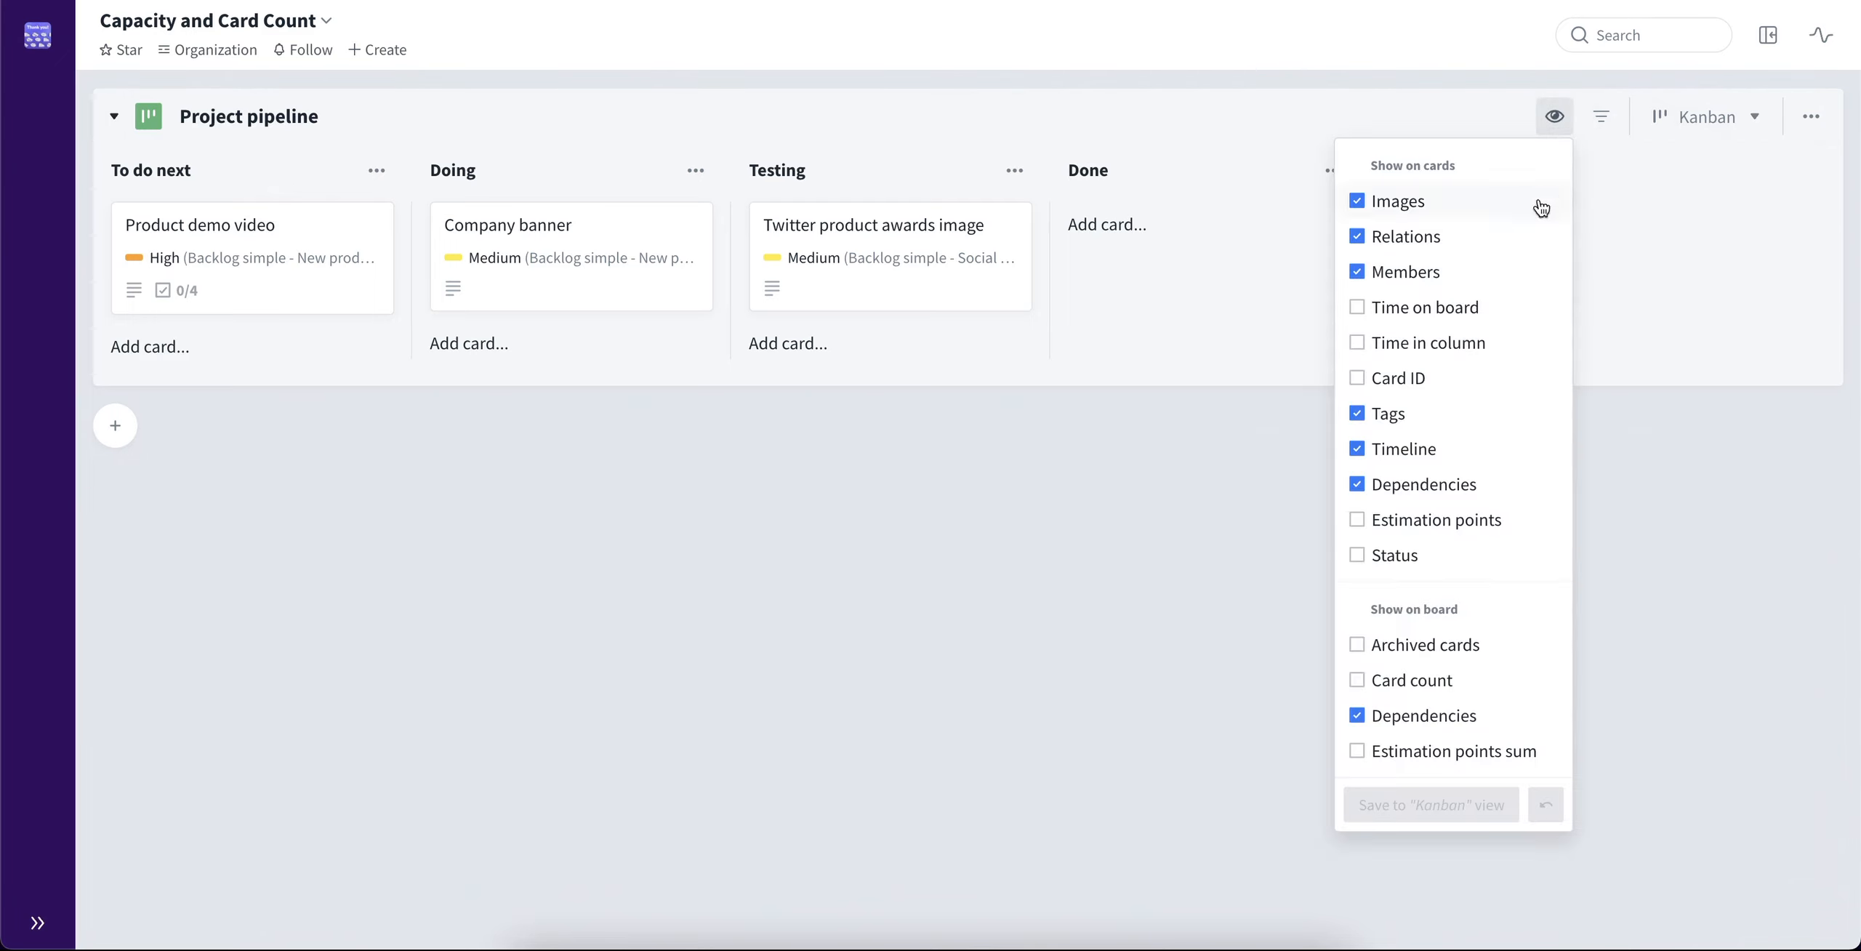
{"action": "left_click", "coordinate": [1468, 684]}
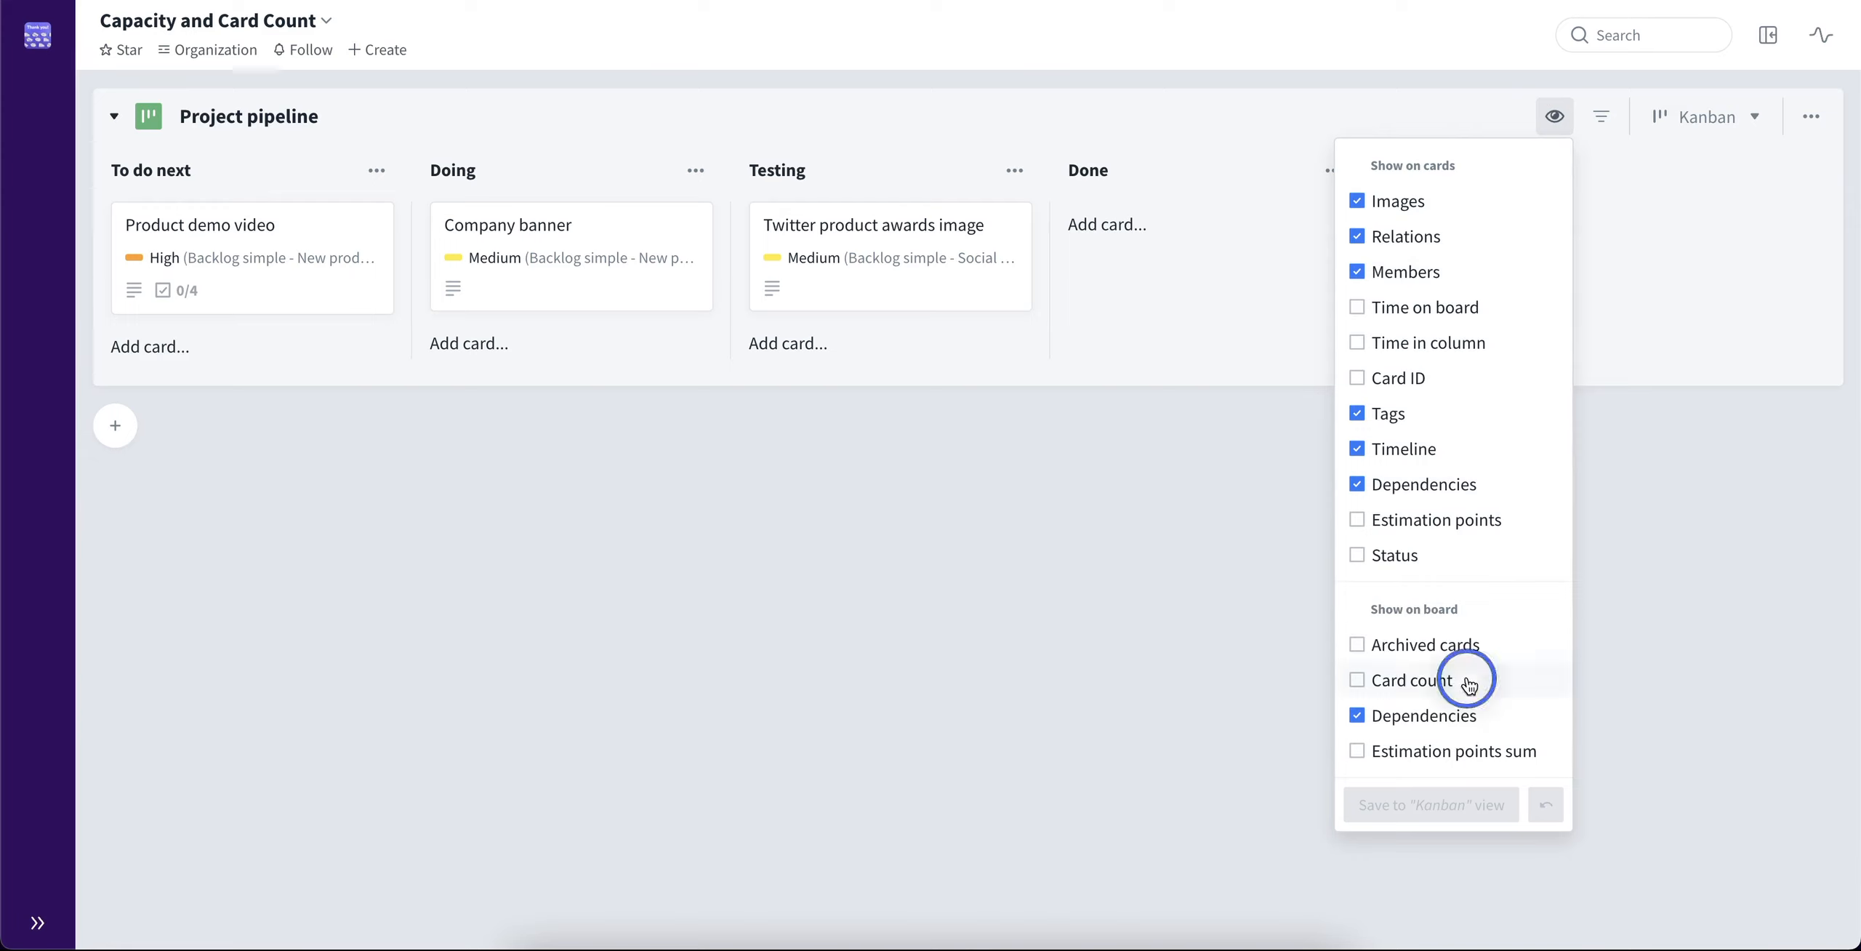
{"action": "left_click", "coordinate": [1241, 584]}
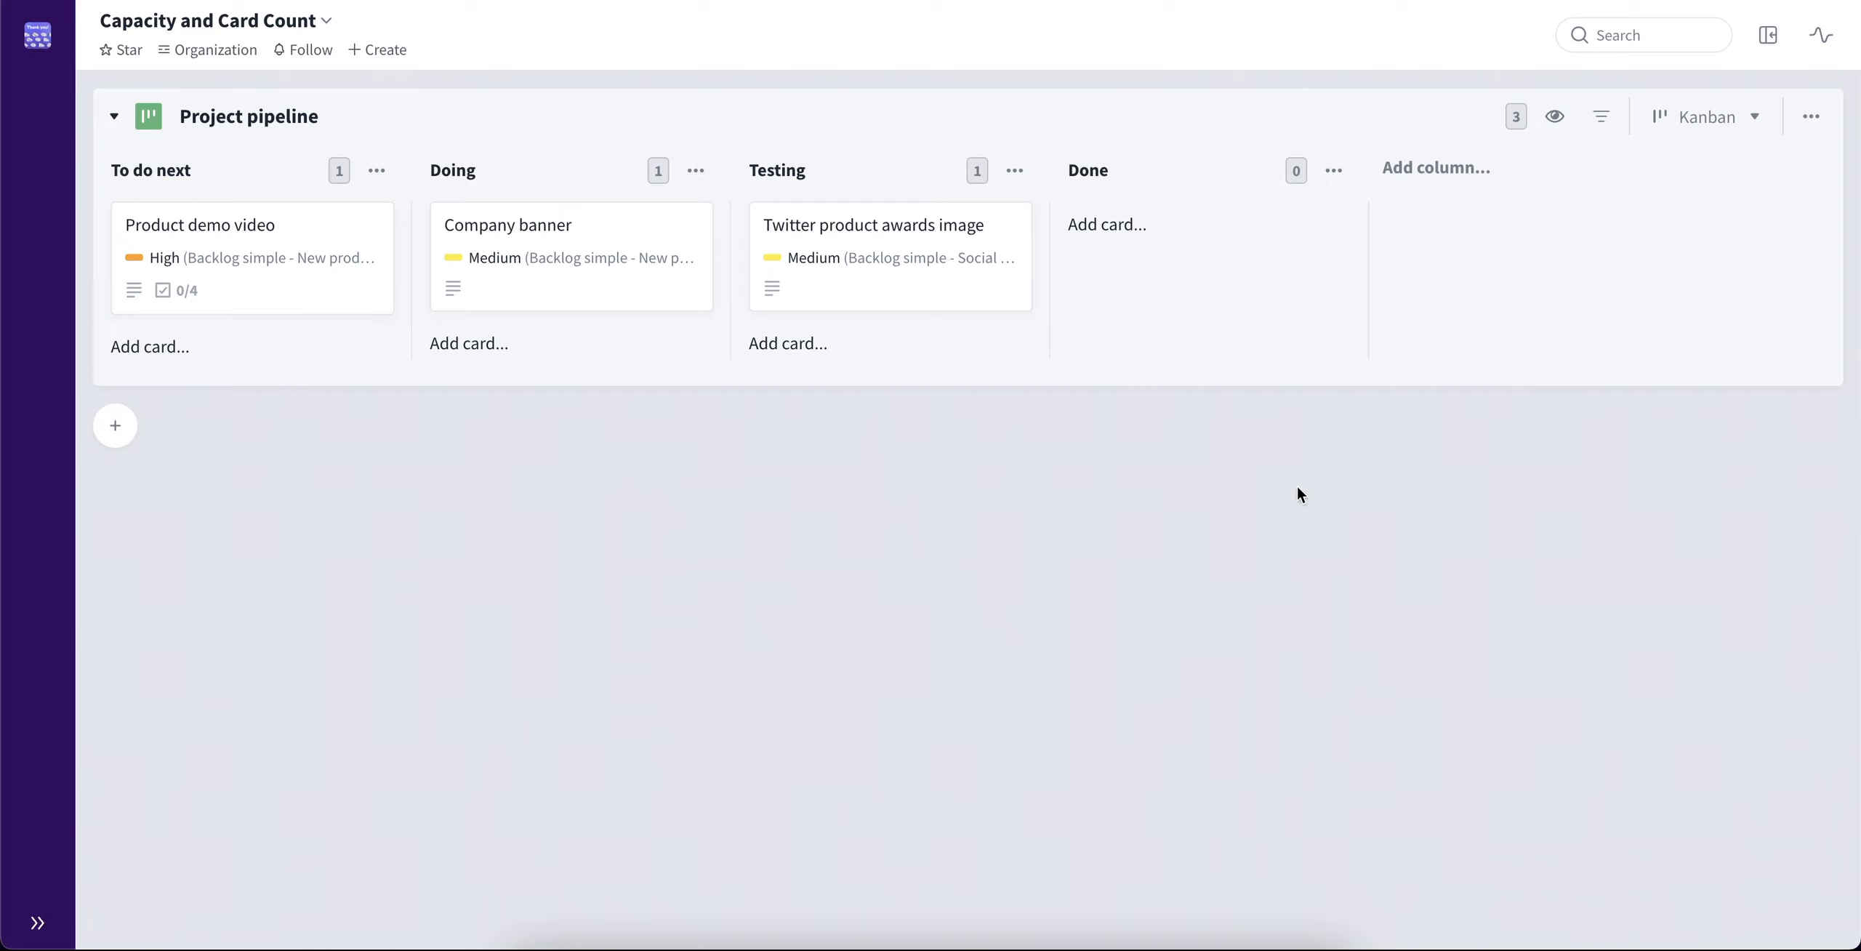
Set the board's card count limits to 20 each for To do next, Doing, Testing and Done, and save them
{"action": "left_click", "coordinate": [1517, 118]}
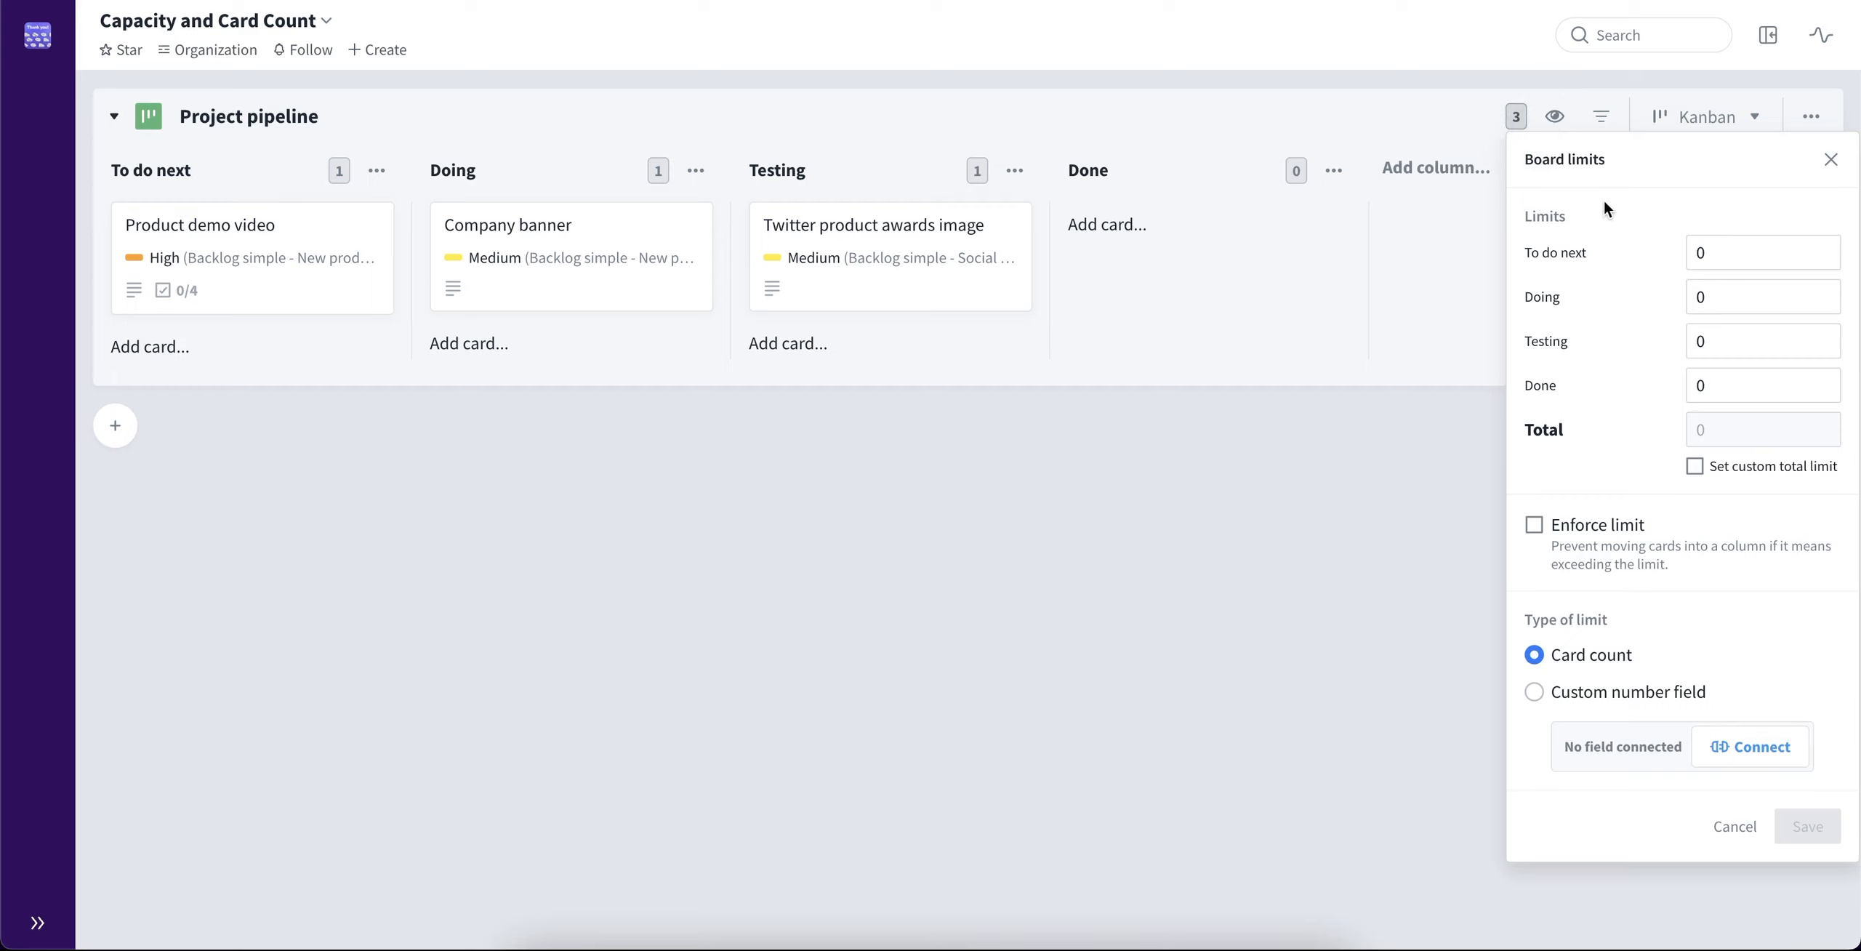
{"action": "left_click", "coordinate": [1687, 249]}
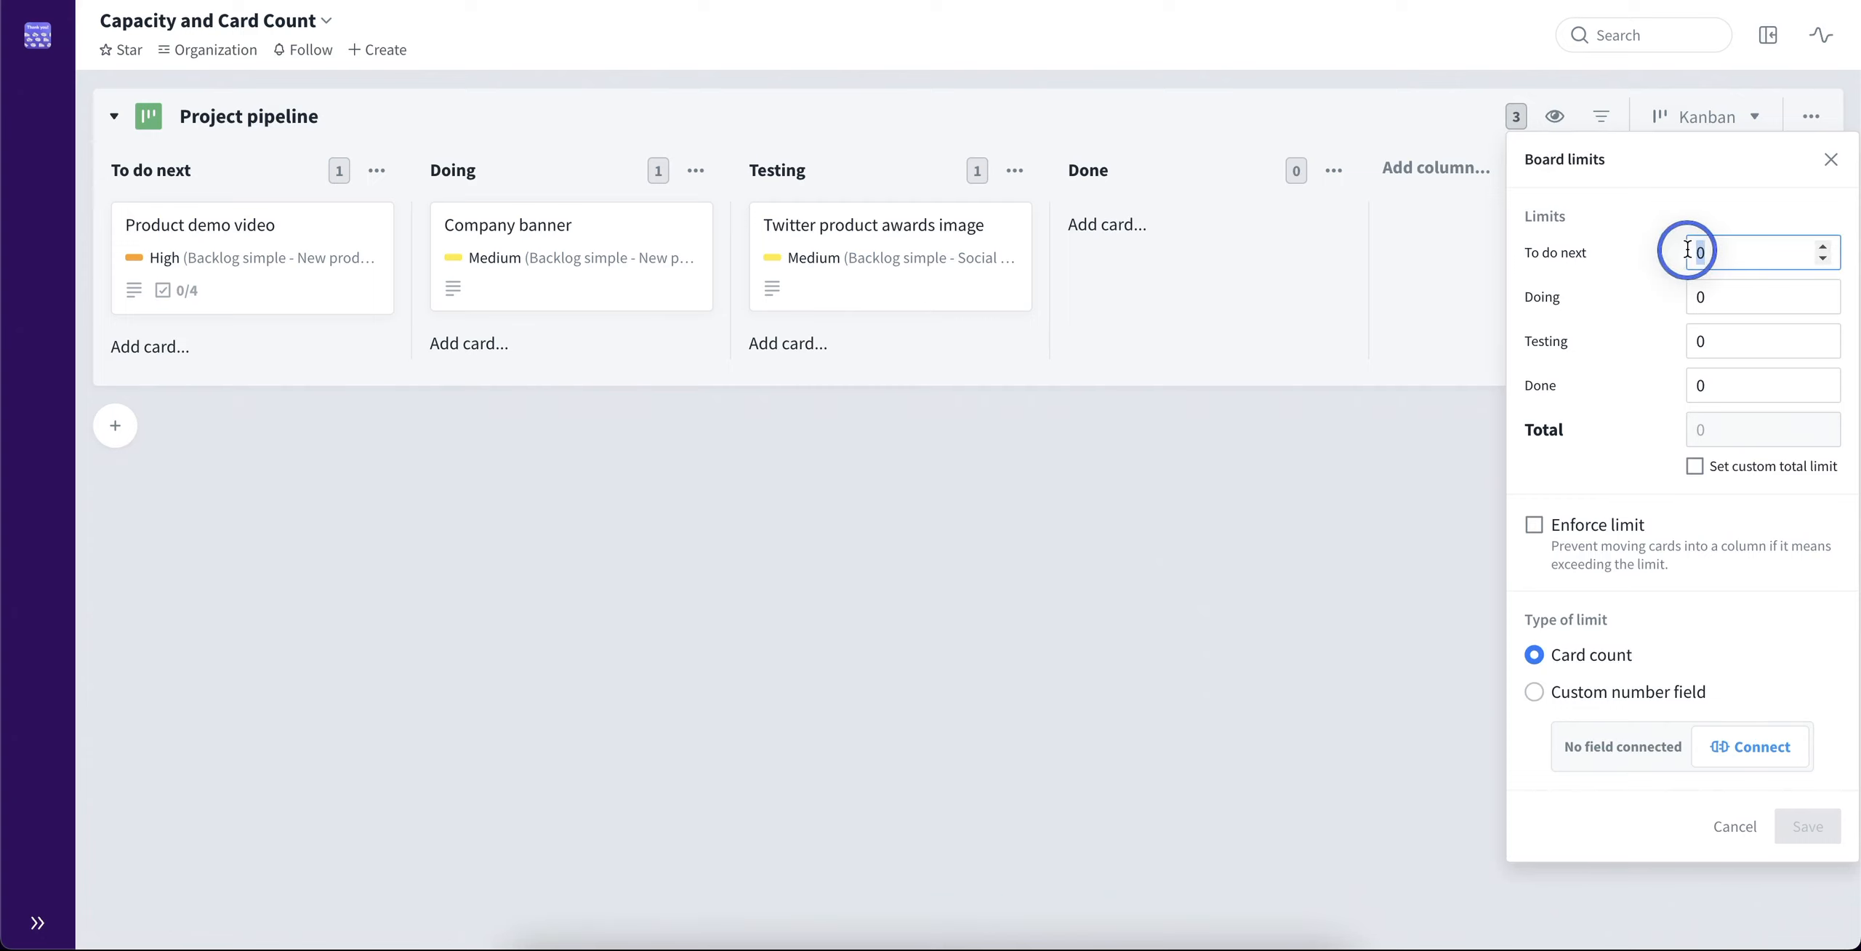
{"action": "type", "text": "20"}
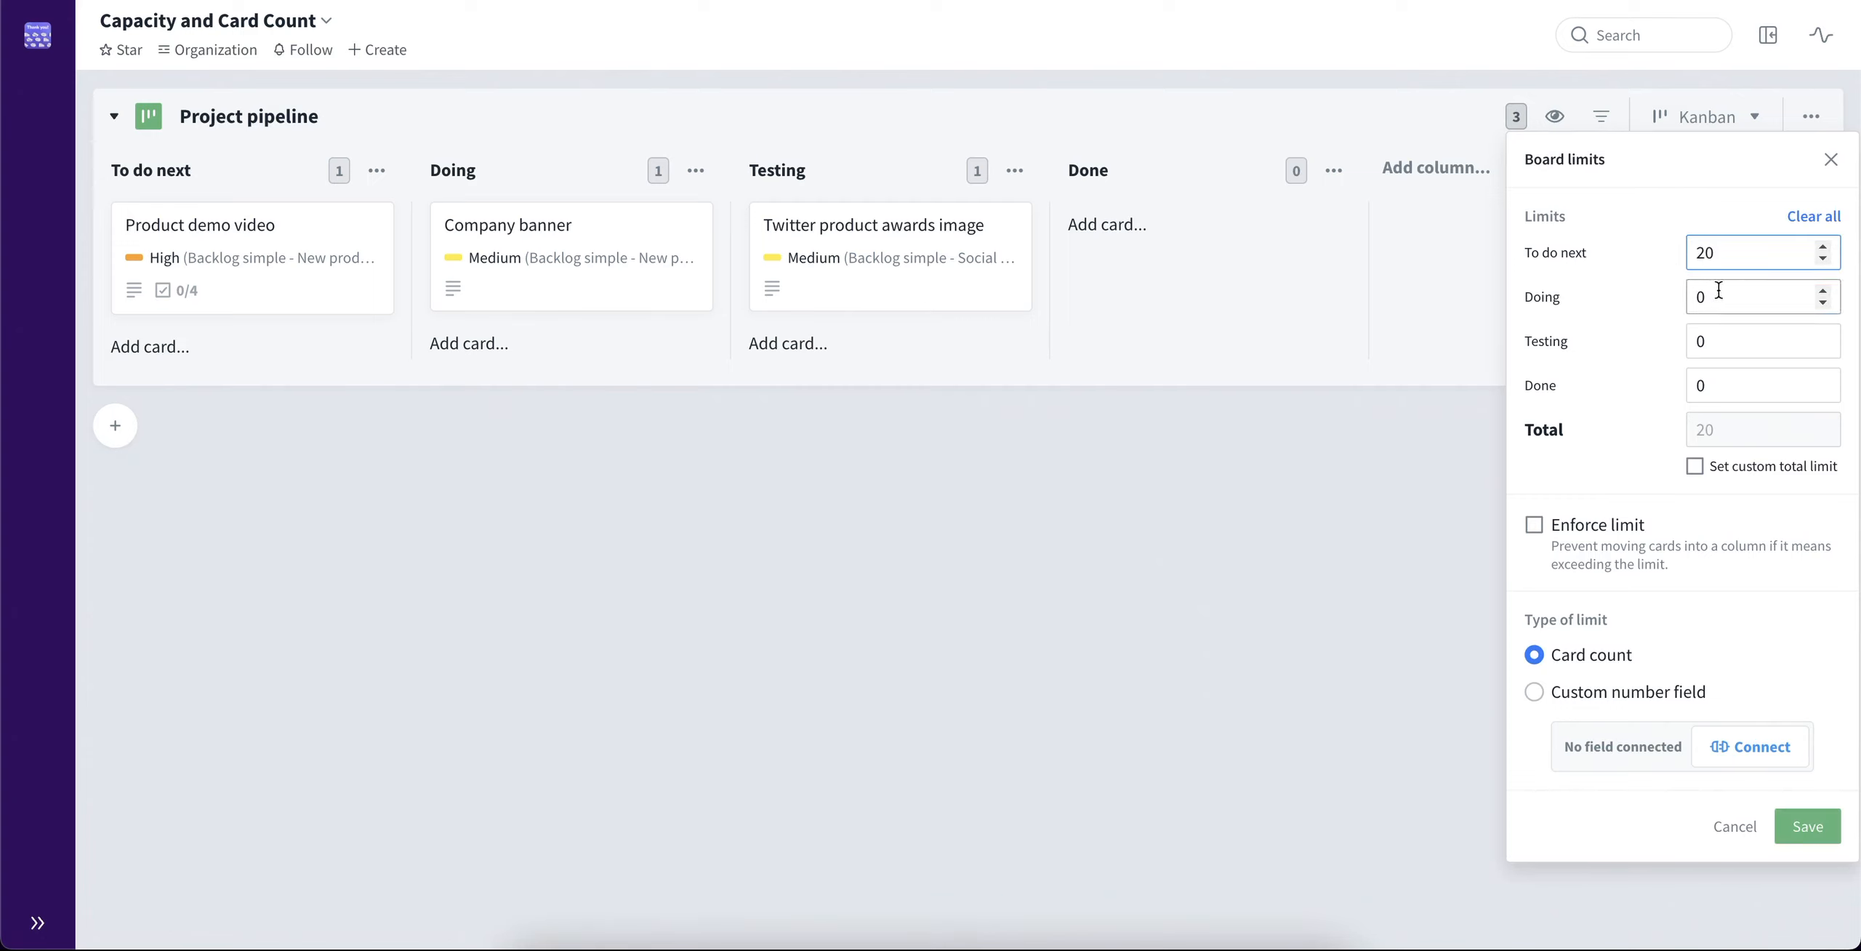
{"action": "left_click", "coordinate": [1719, 291]}
{"action": "type", "text": "20"}
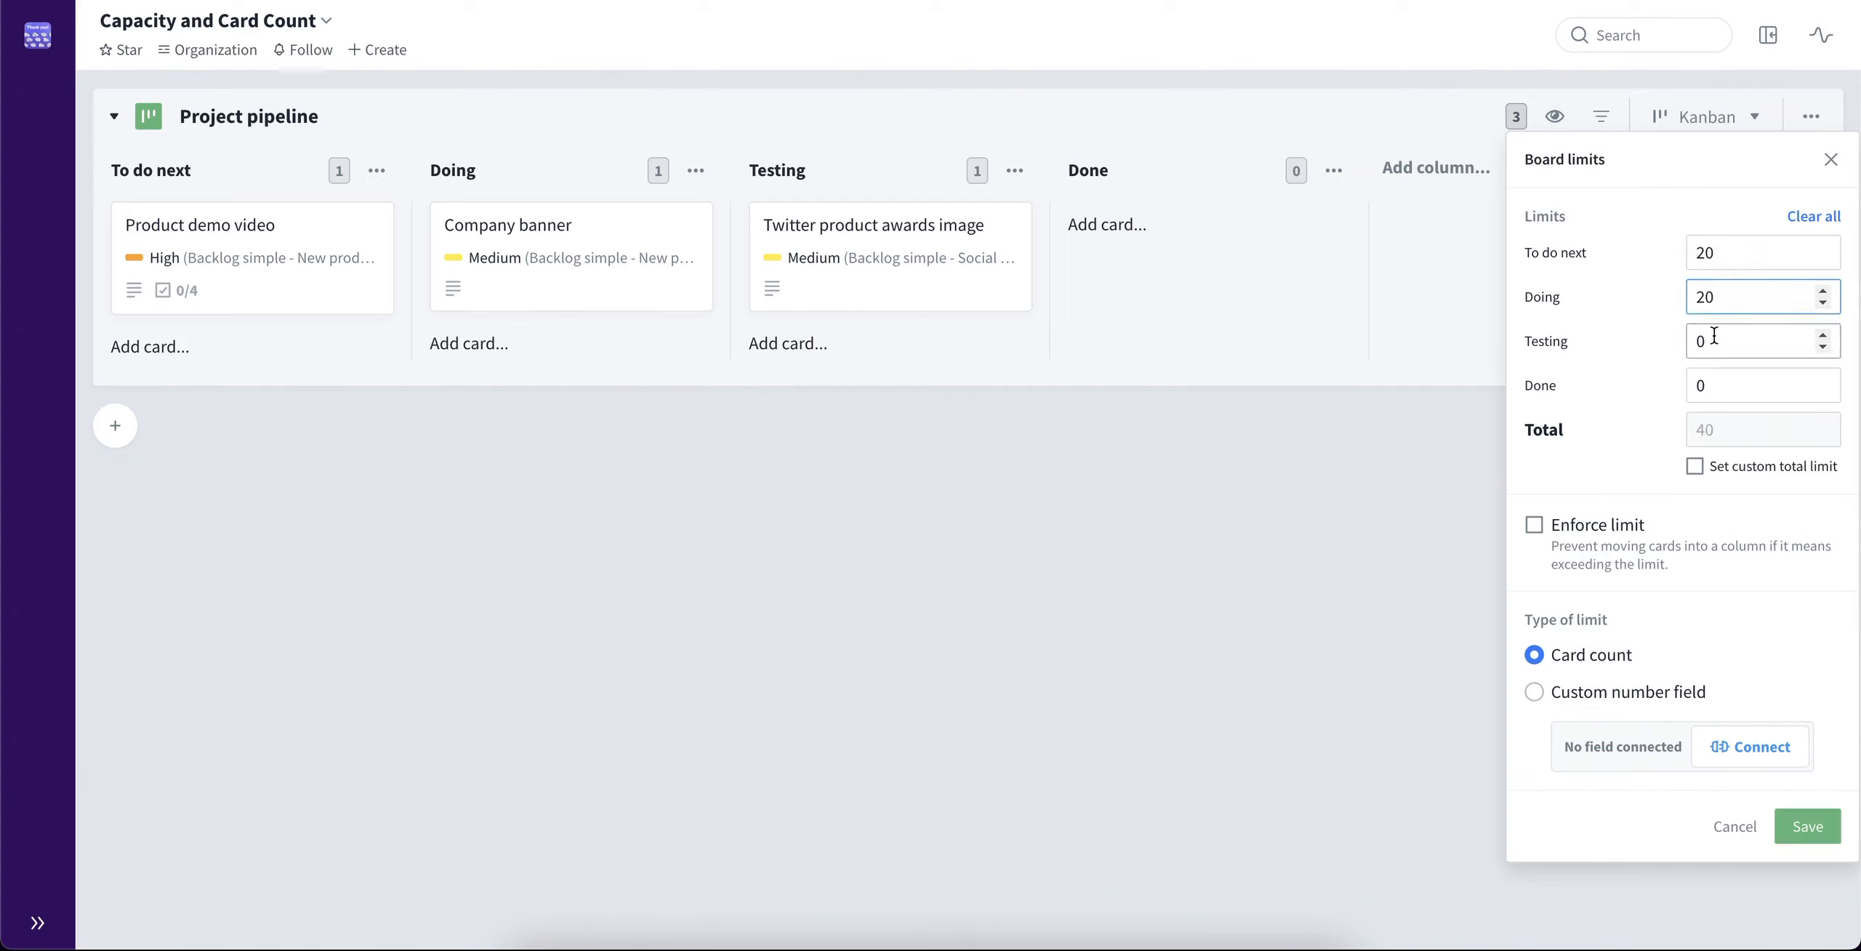
{"action": "left_click", "coordinate": [1683, 341]}
{"action": "type", "text": "20"}
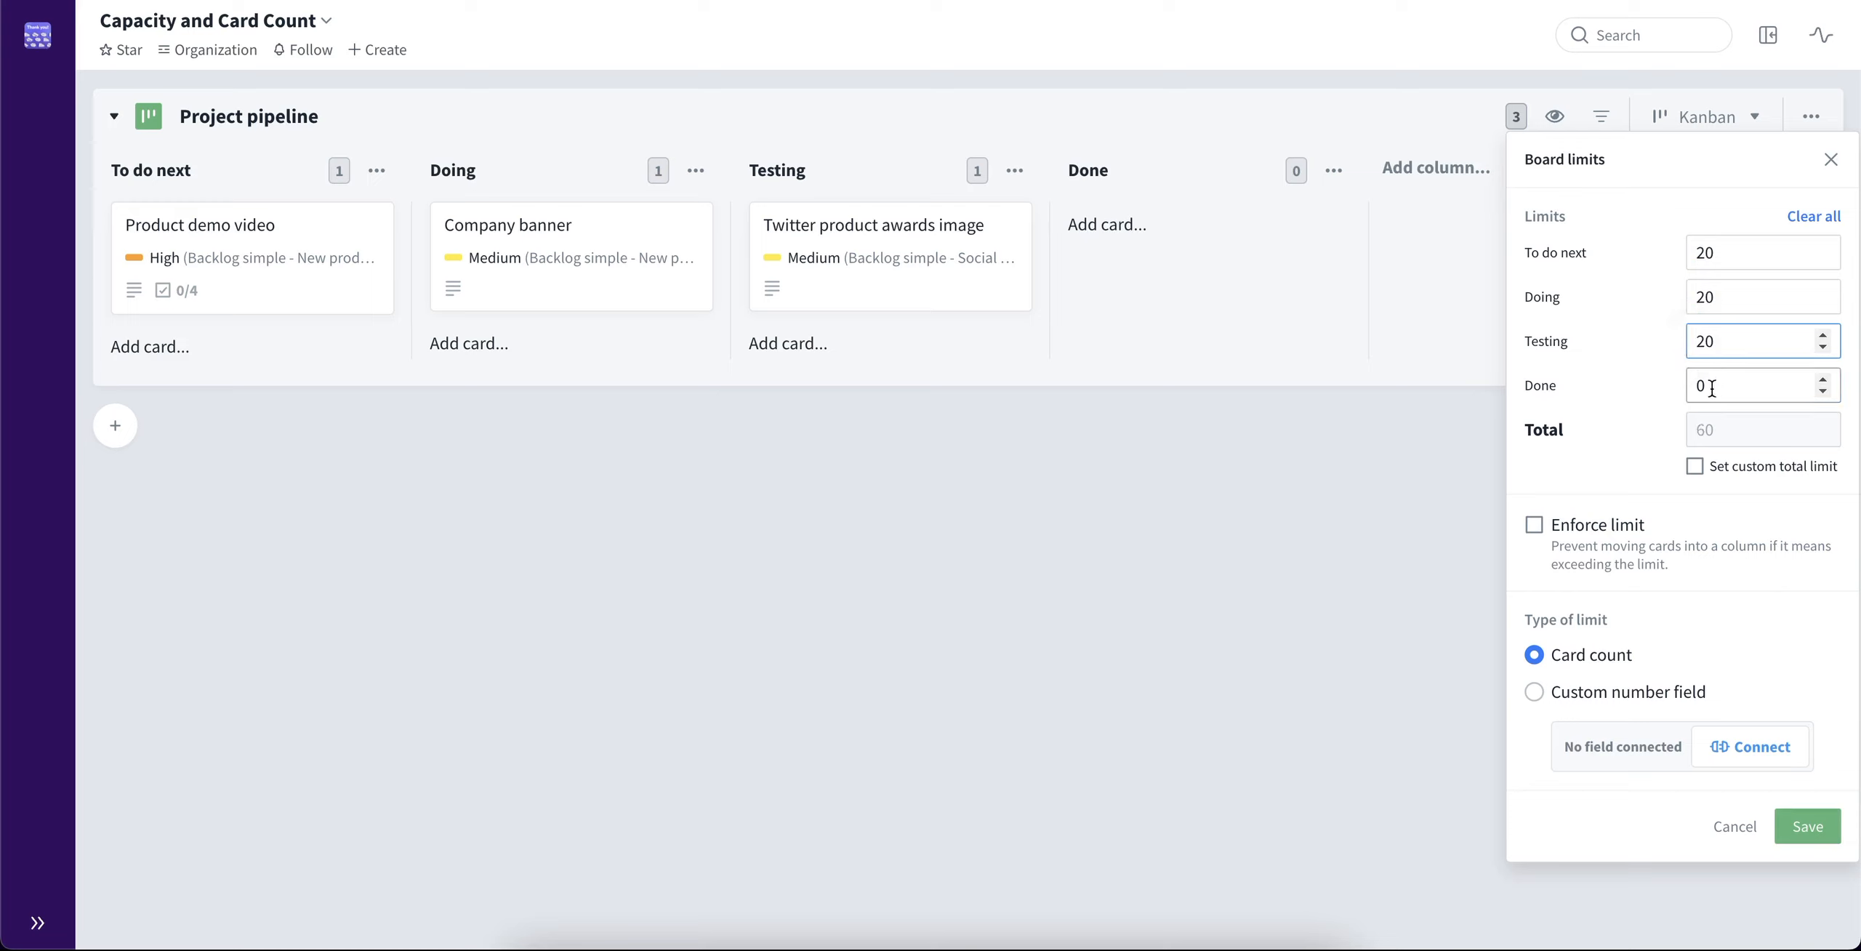
{"action": "left_click", "coordinate": [1671, 393]}
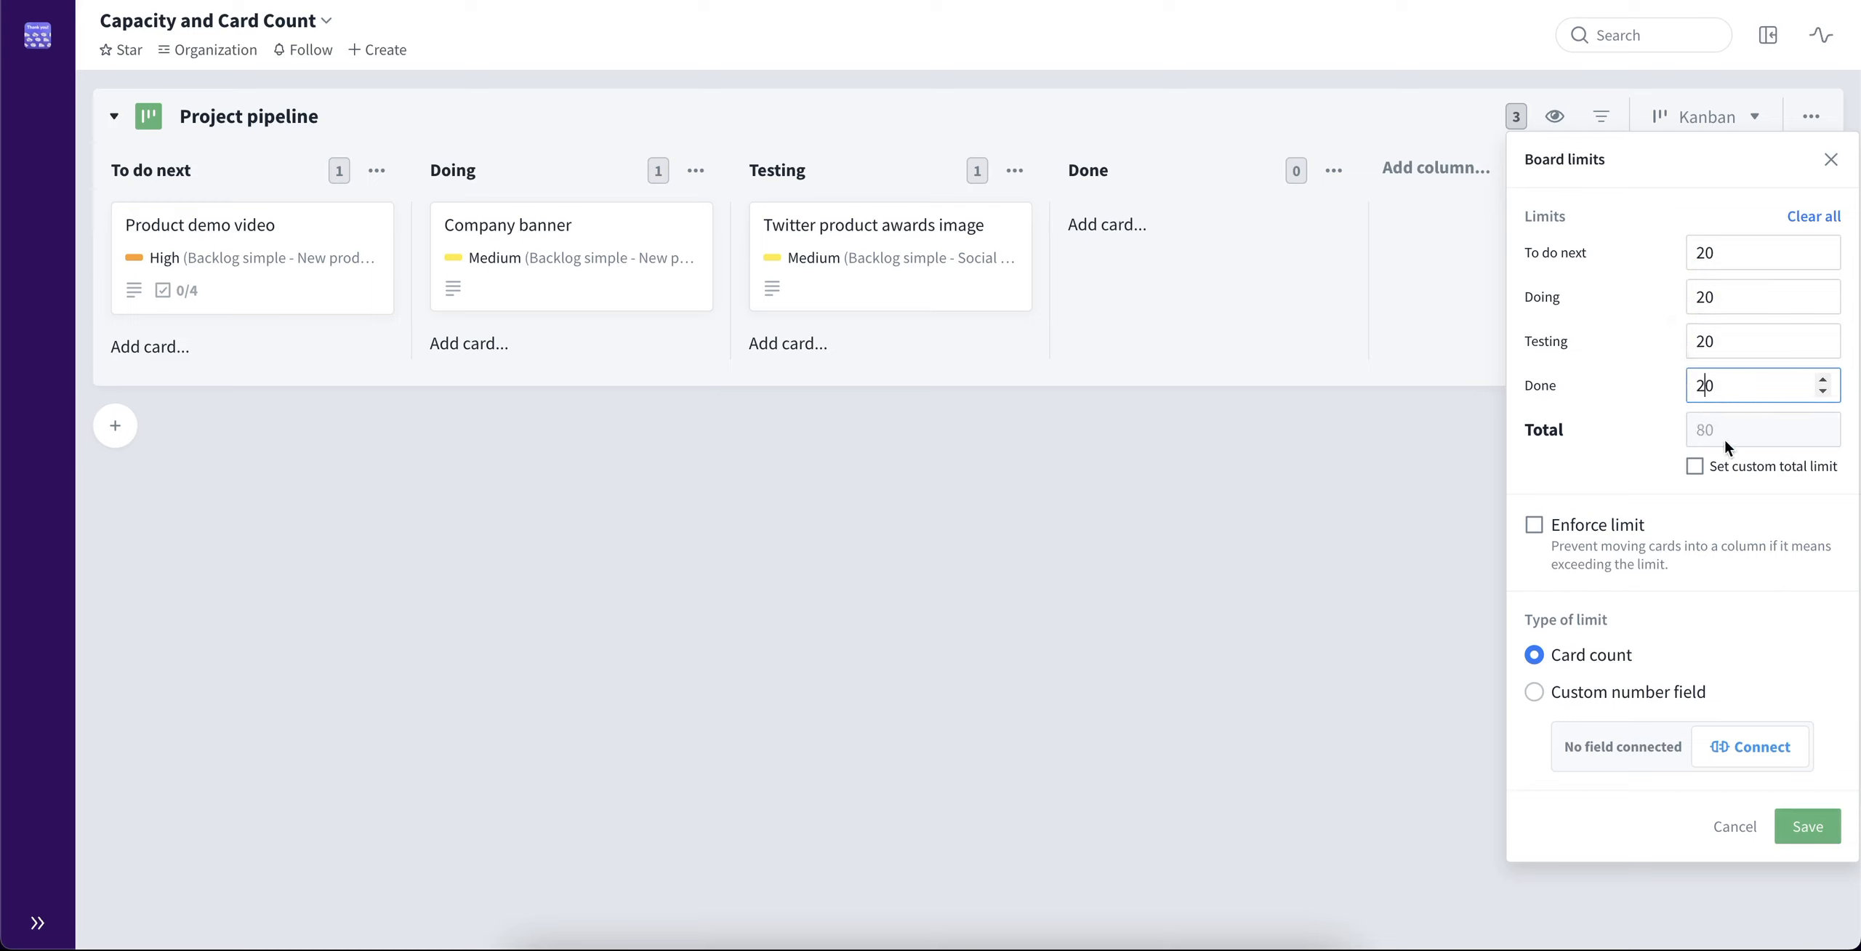
{"action": "left_click", "coordinate": [1626, 464]}
{"action": "left_click", "coordinate": [1810, 833]}
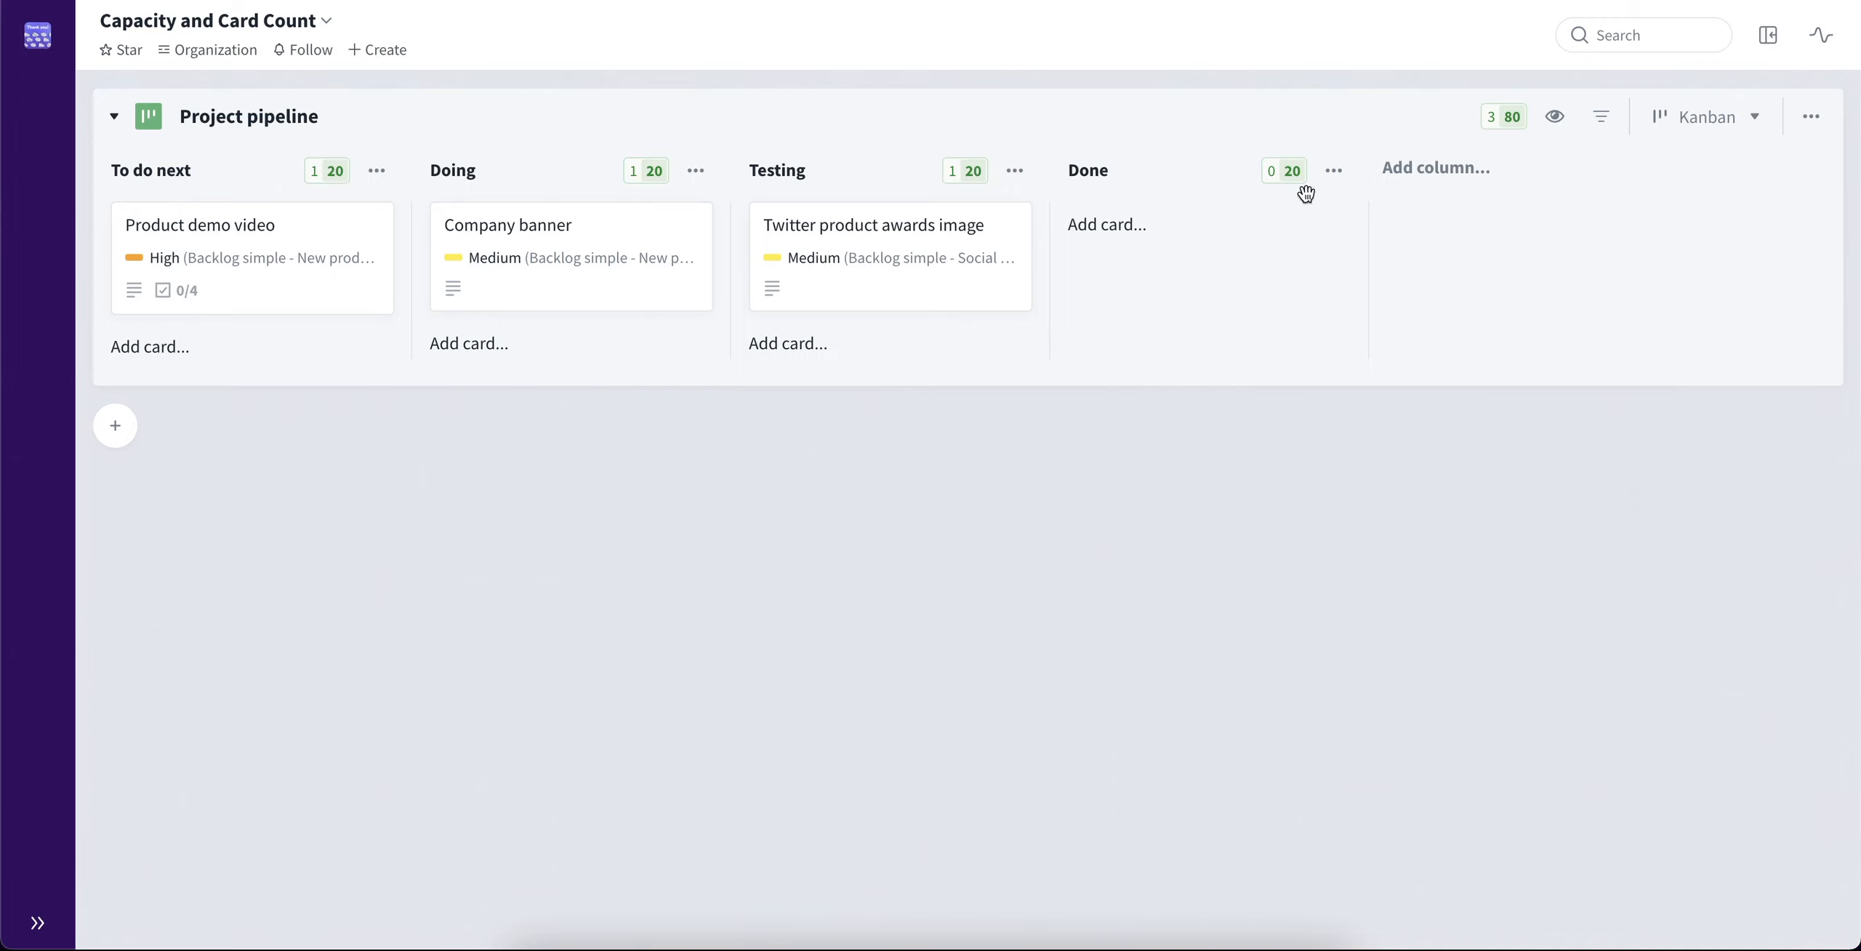
Change the board's limit type to a custom number field connected to Estimation points from Ongoing Results, and save
{"action": "left_click", "coordinate": [1501, 117]}
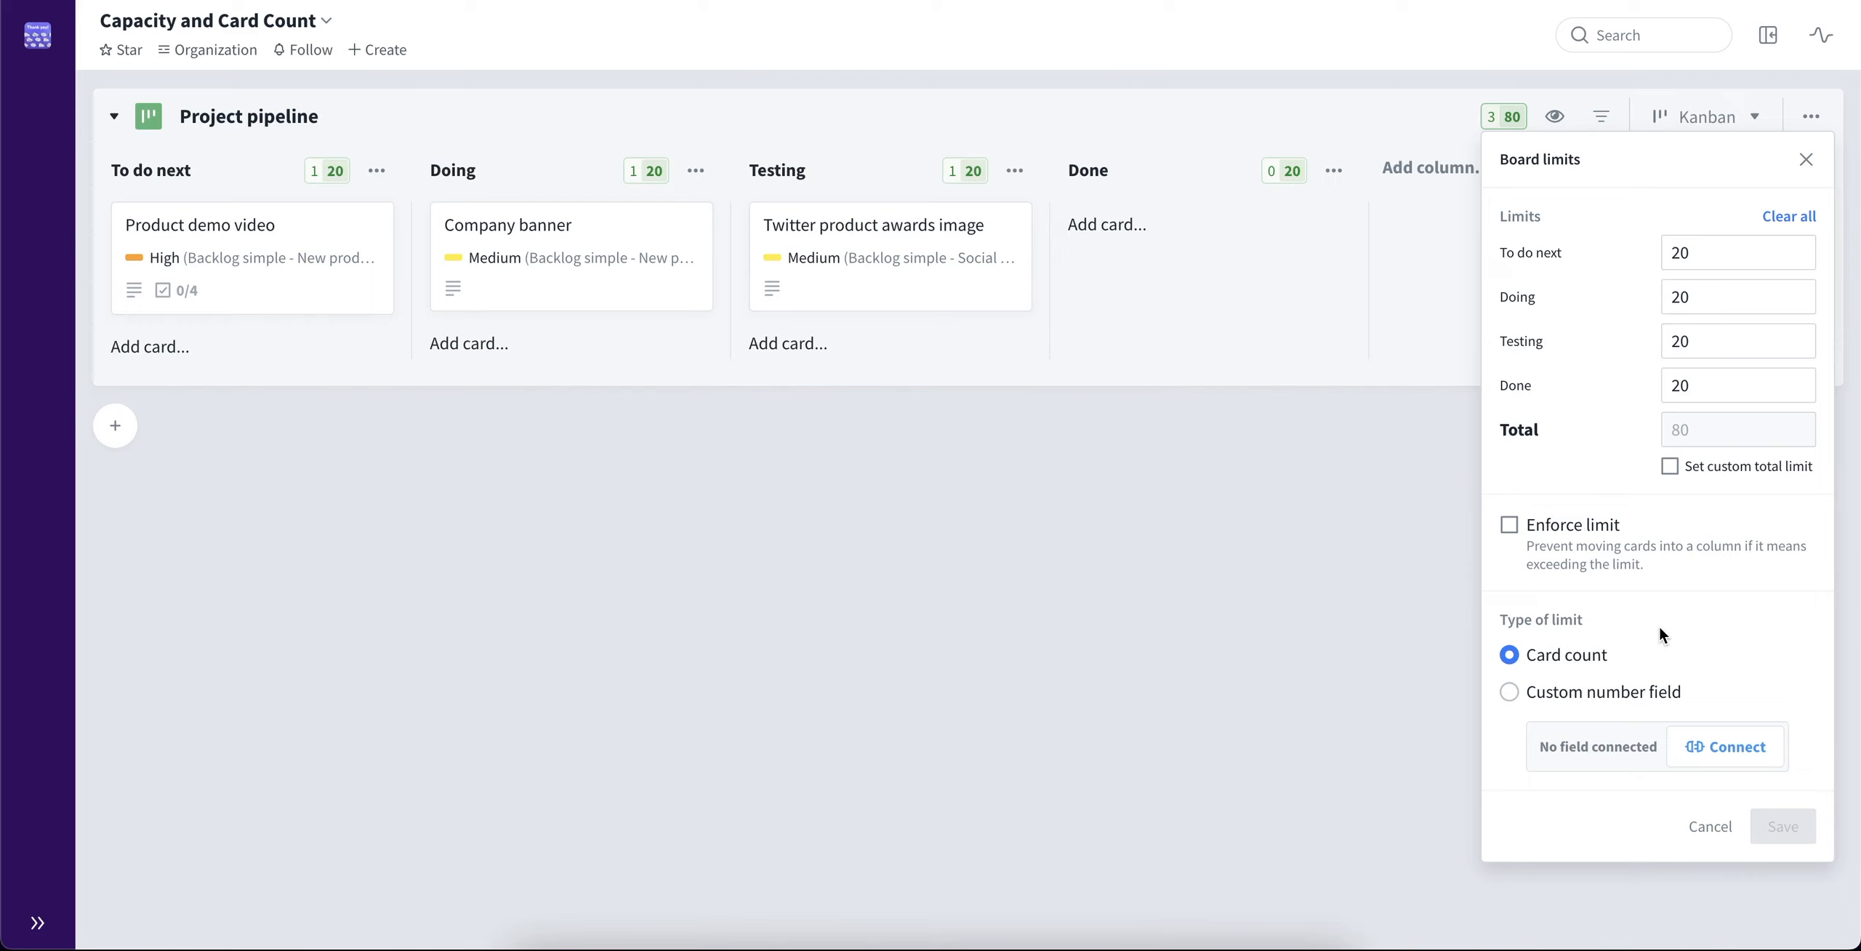
{"action": "left_click", "coordinate": [1646, 699]}
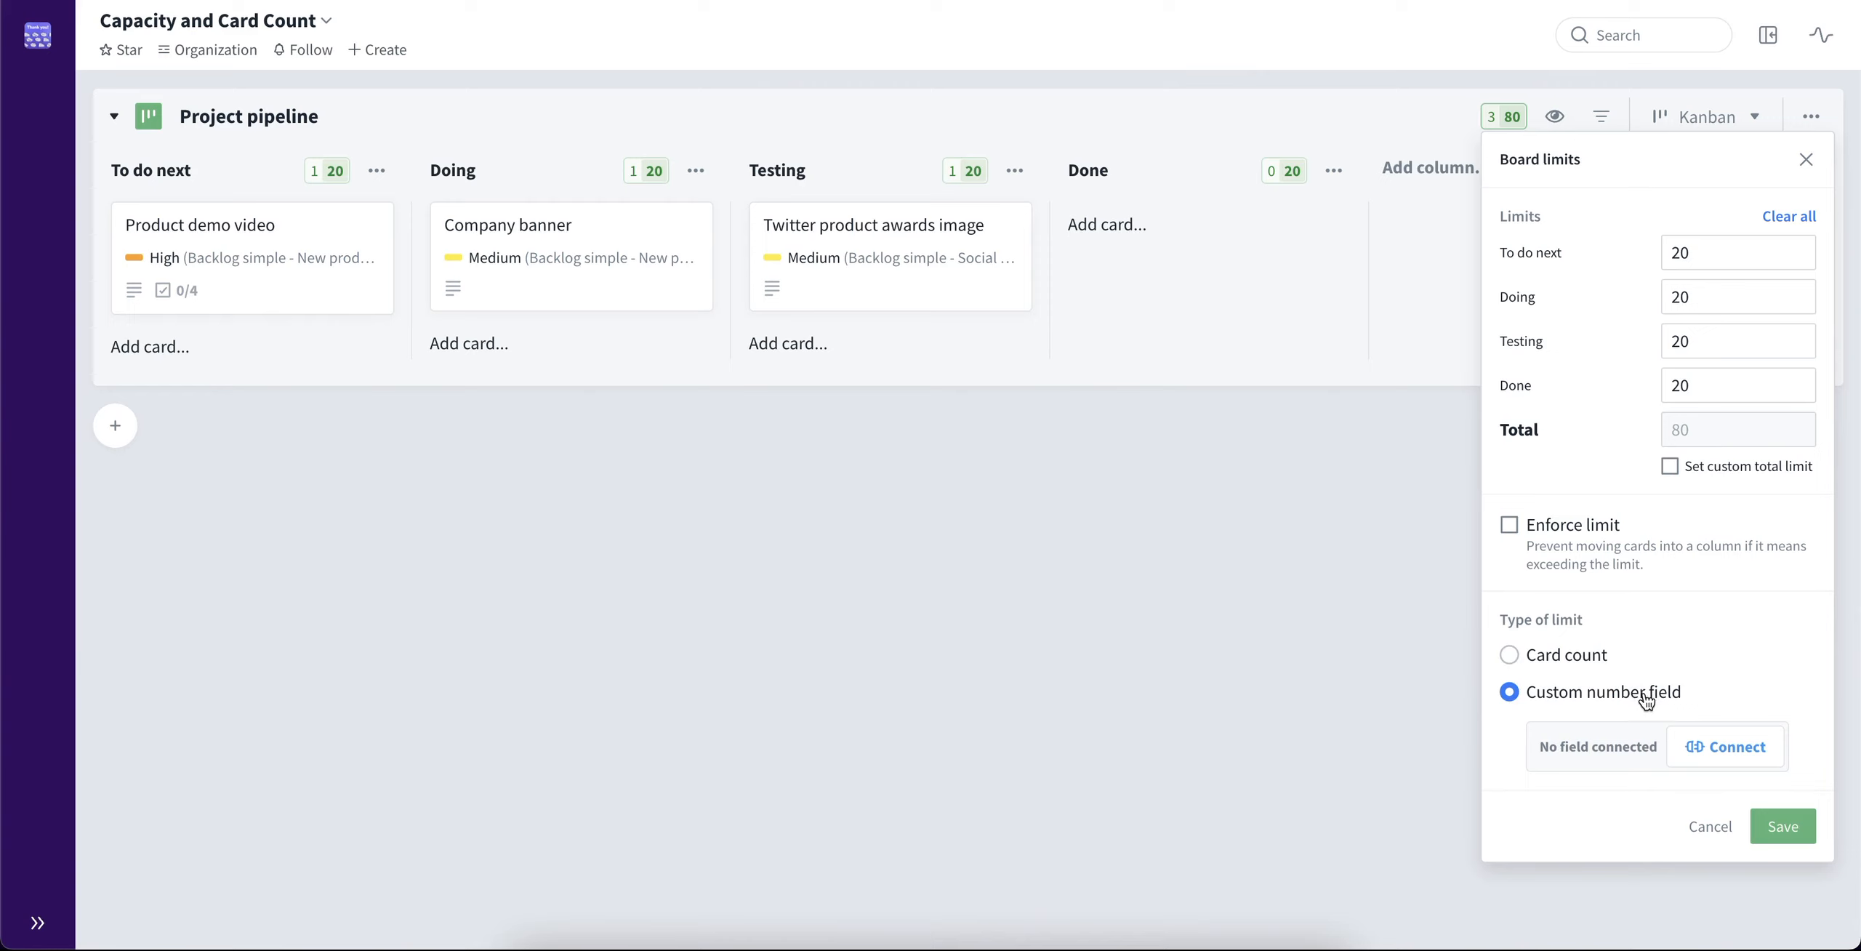
{"action": "left_click", "coordinate": [1739, 749]}
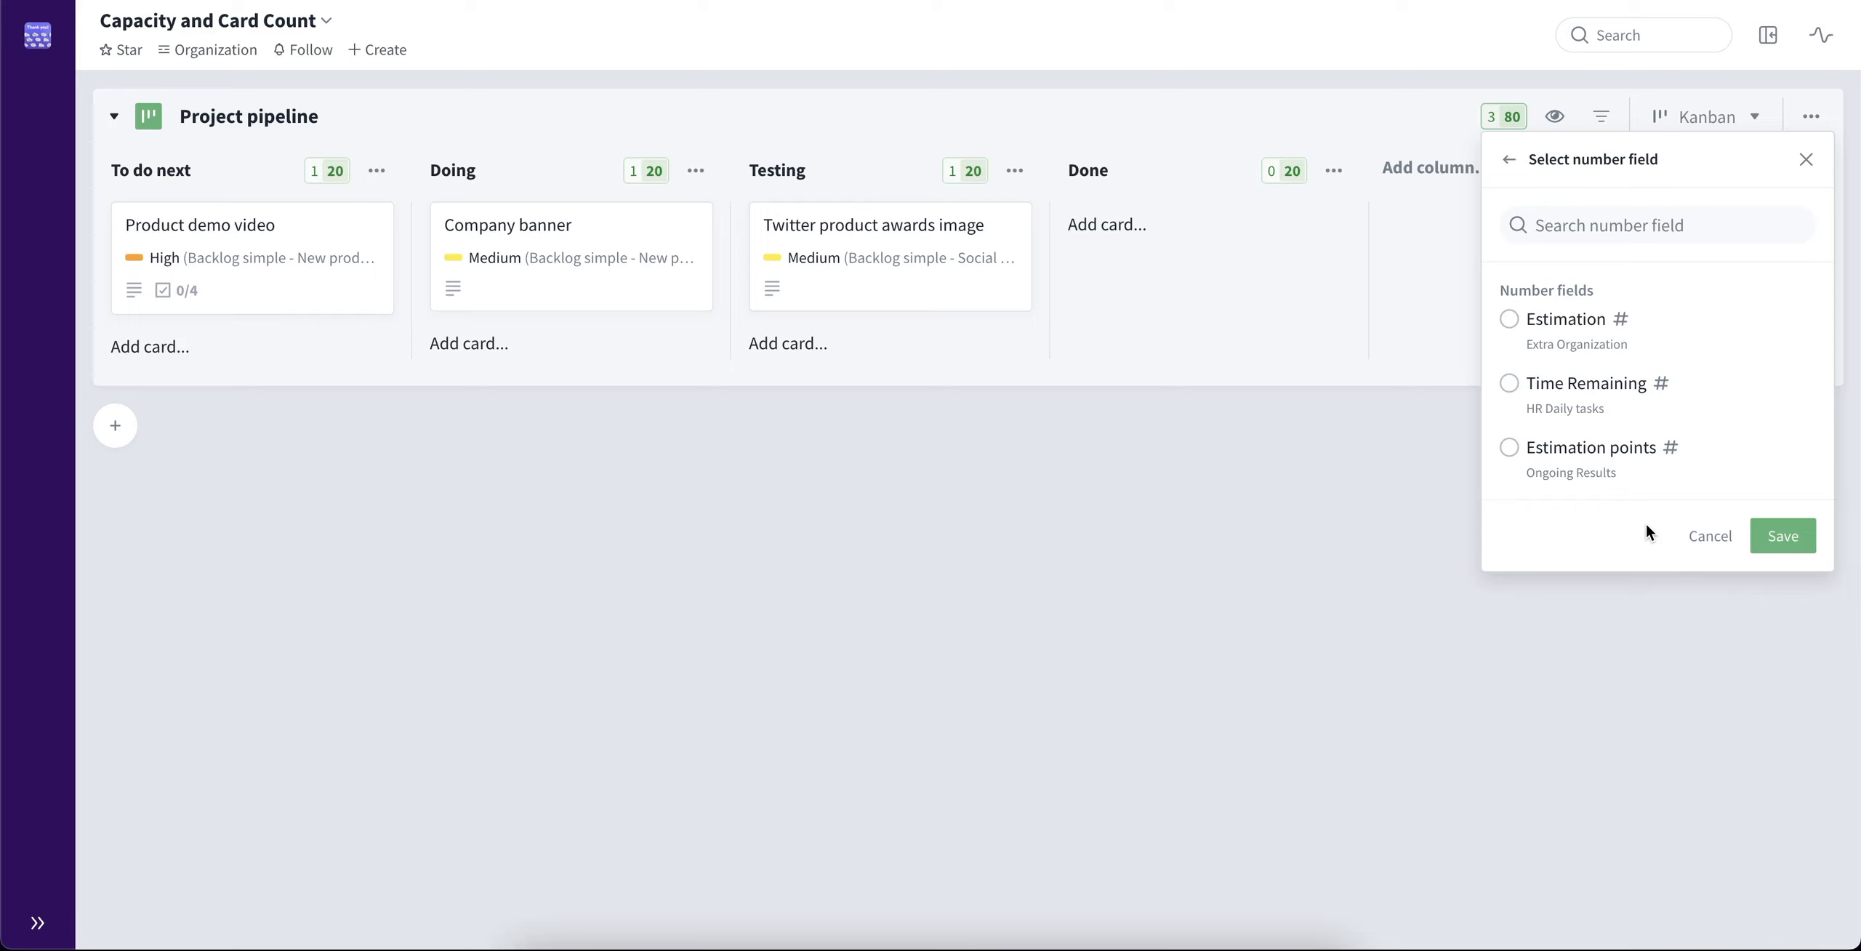
{"action": "left_click", "coordinate": [1512, 451]}
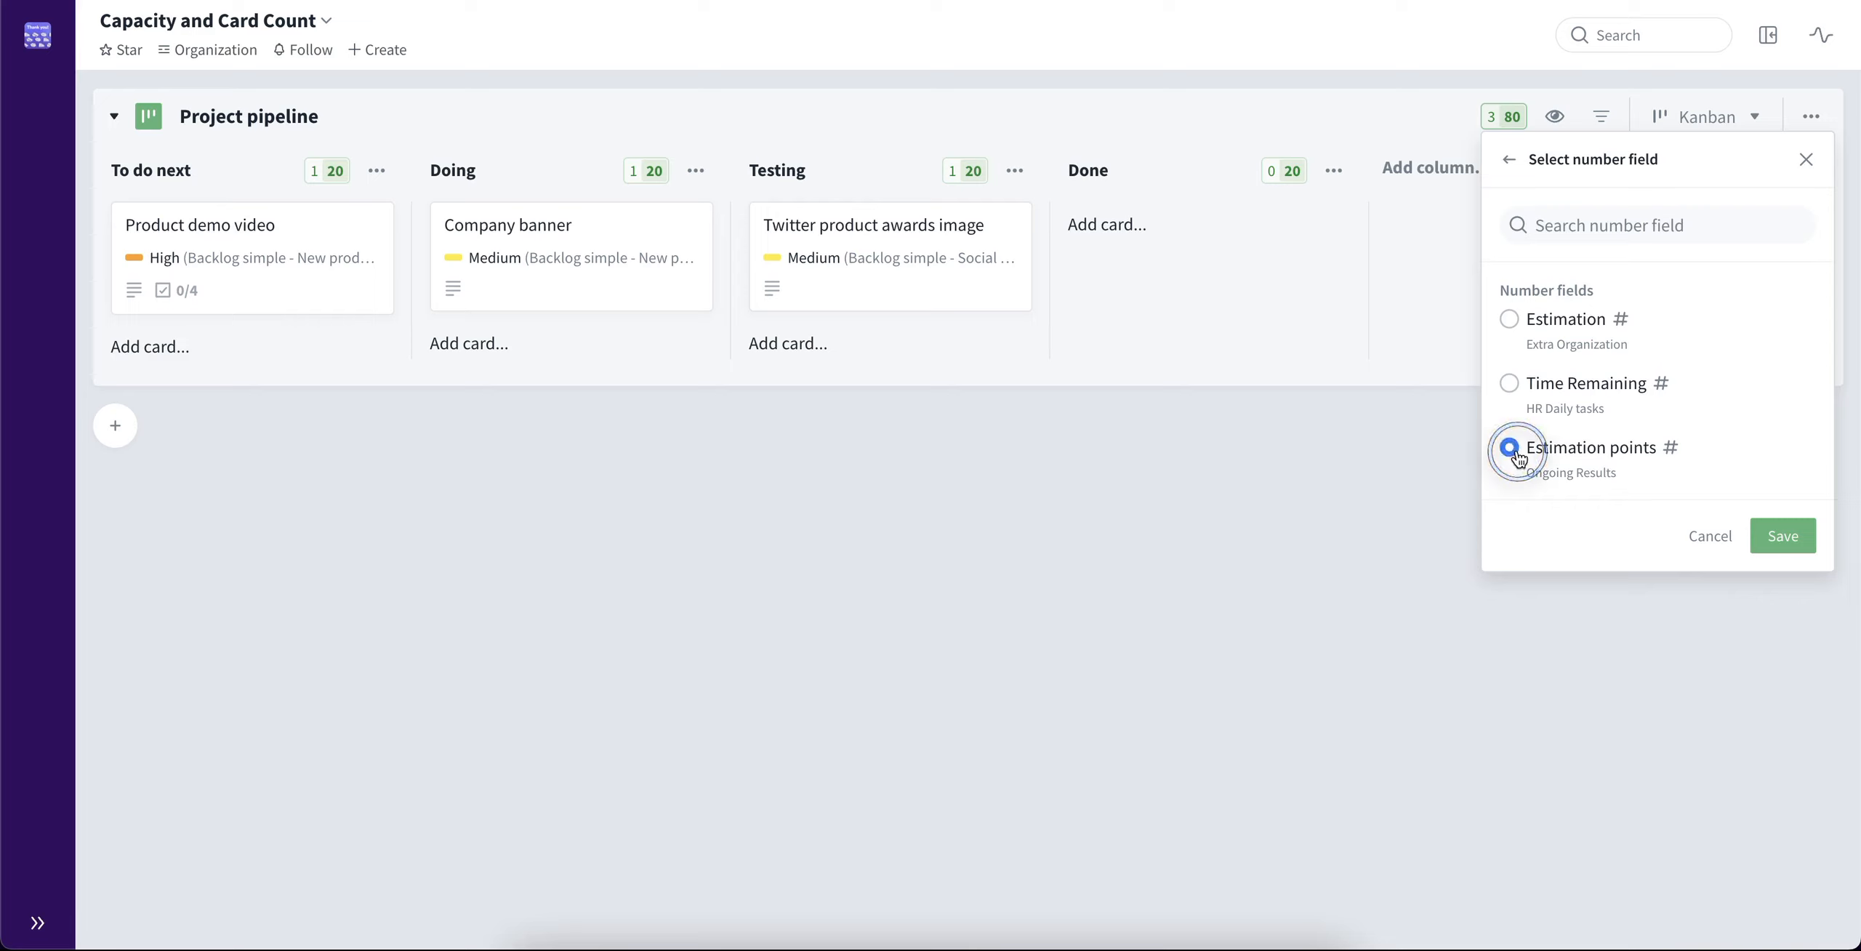
{"action": "left_click", "coordinate": [1783, 536]}
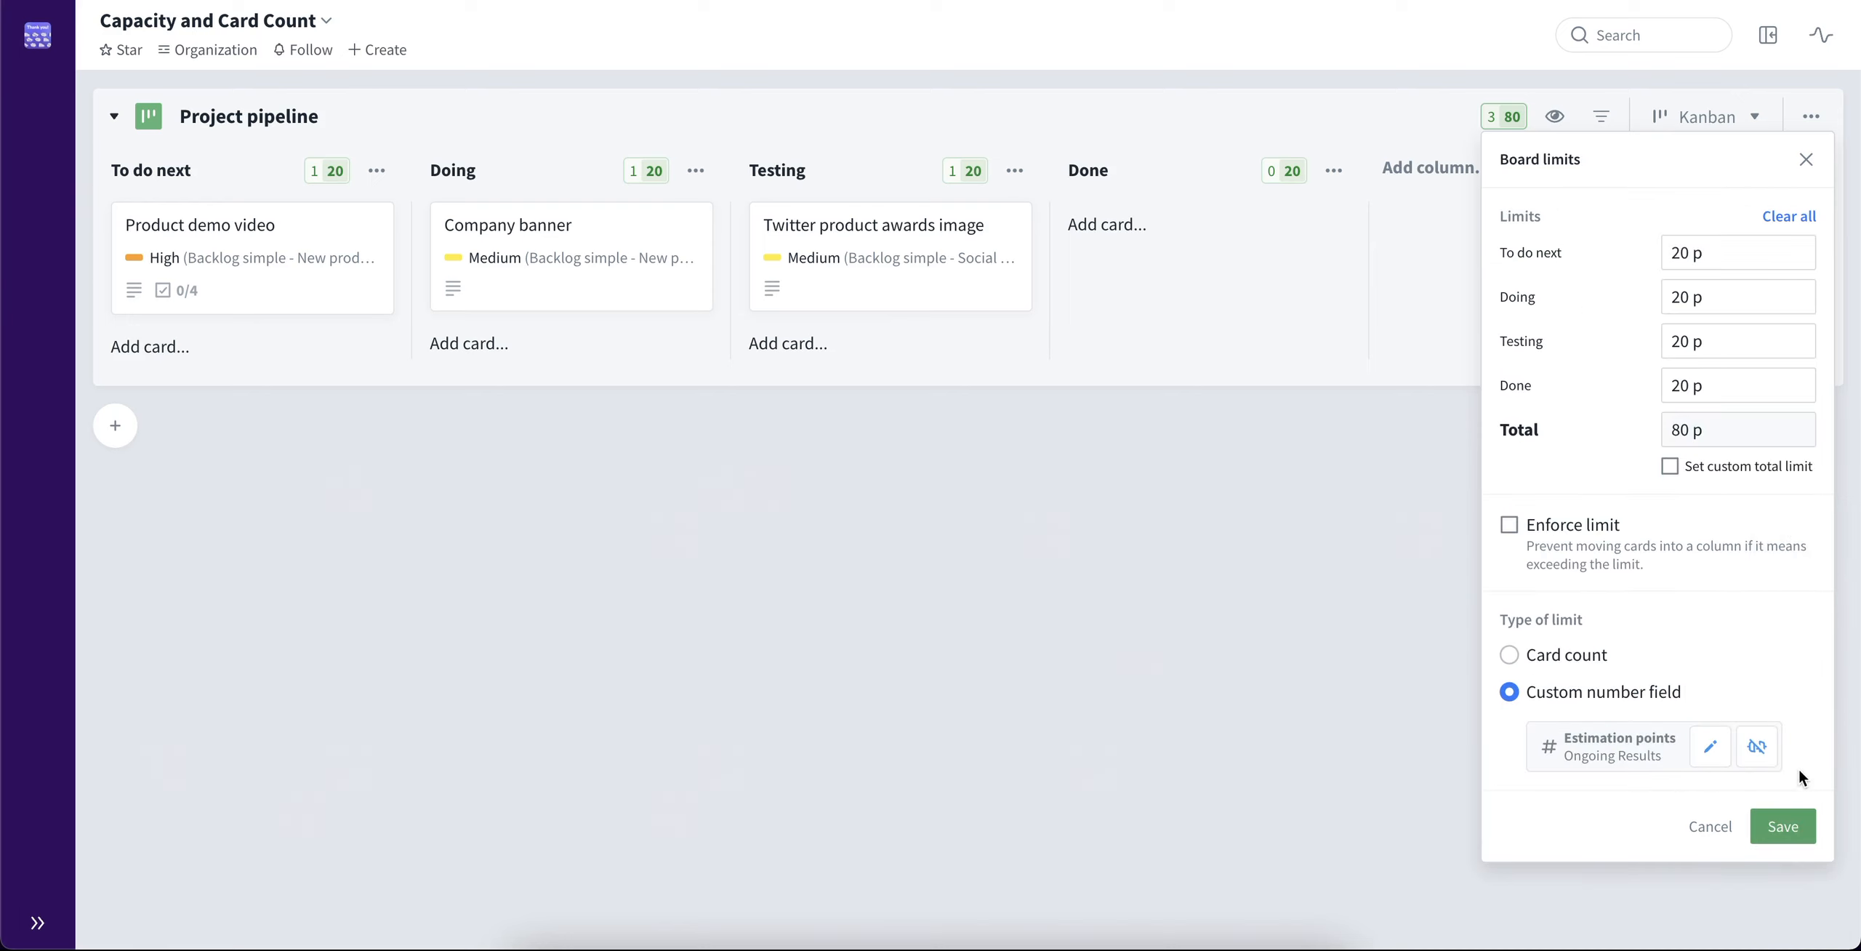
{"action": "left_click", "coordinate": [1799, 822]}
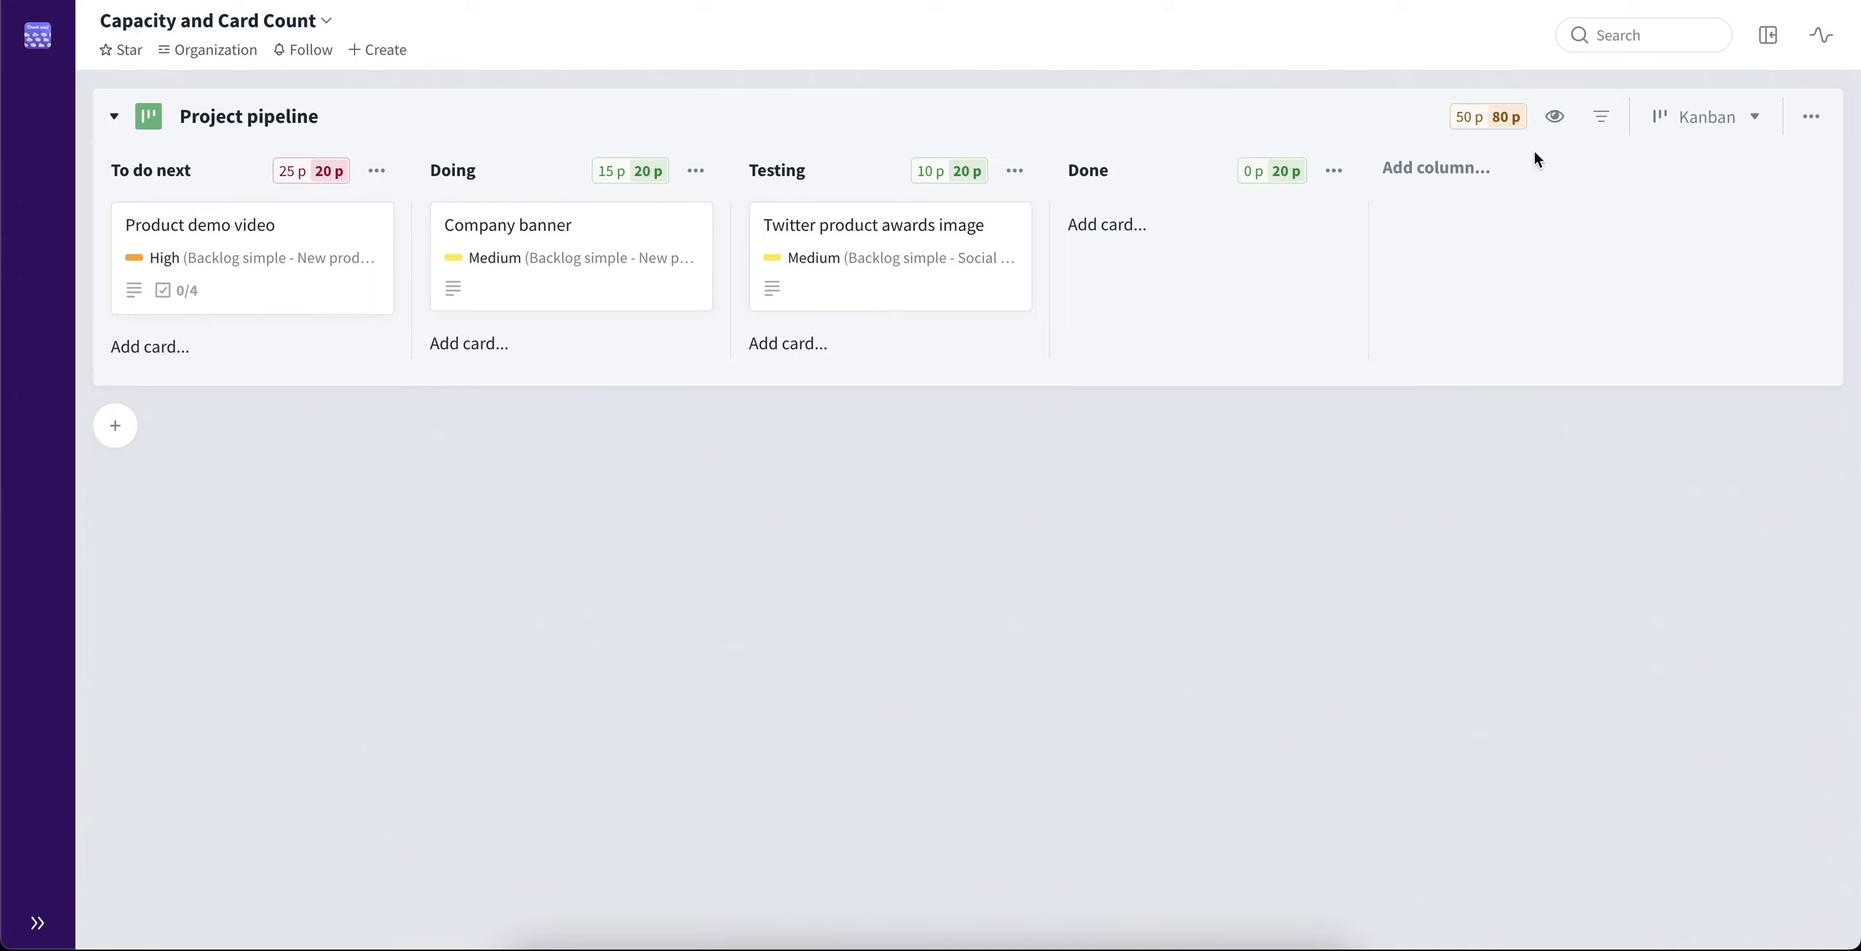
Switch the number field used for the board limits to Time Remaining from HR Daily tasks, and save
{"action": "left_click", "coordinate": [1493, 132]}
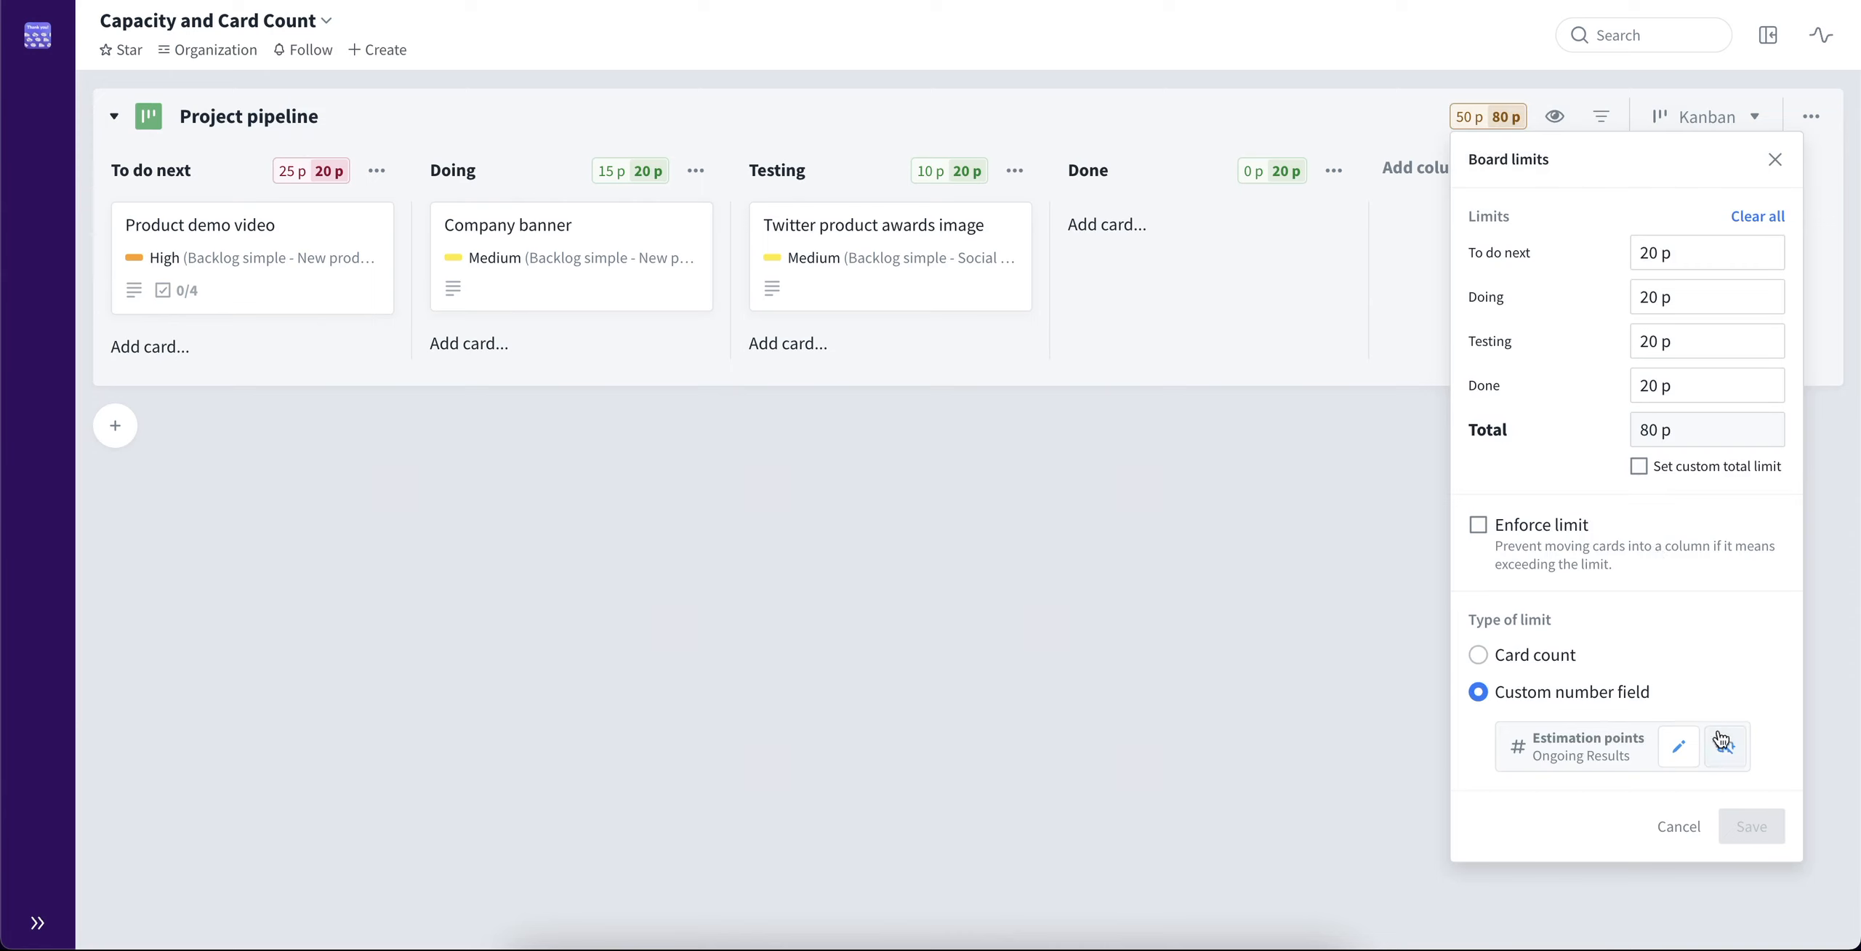
{"action": "left_click", "coordinate": [1678, 746]}
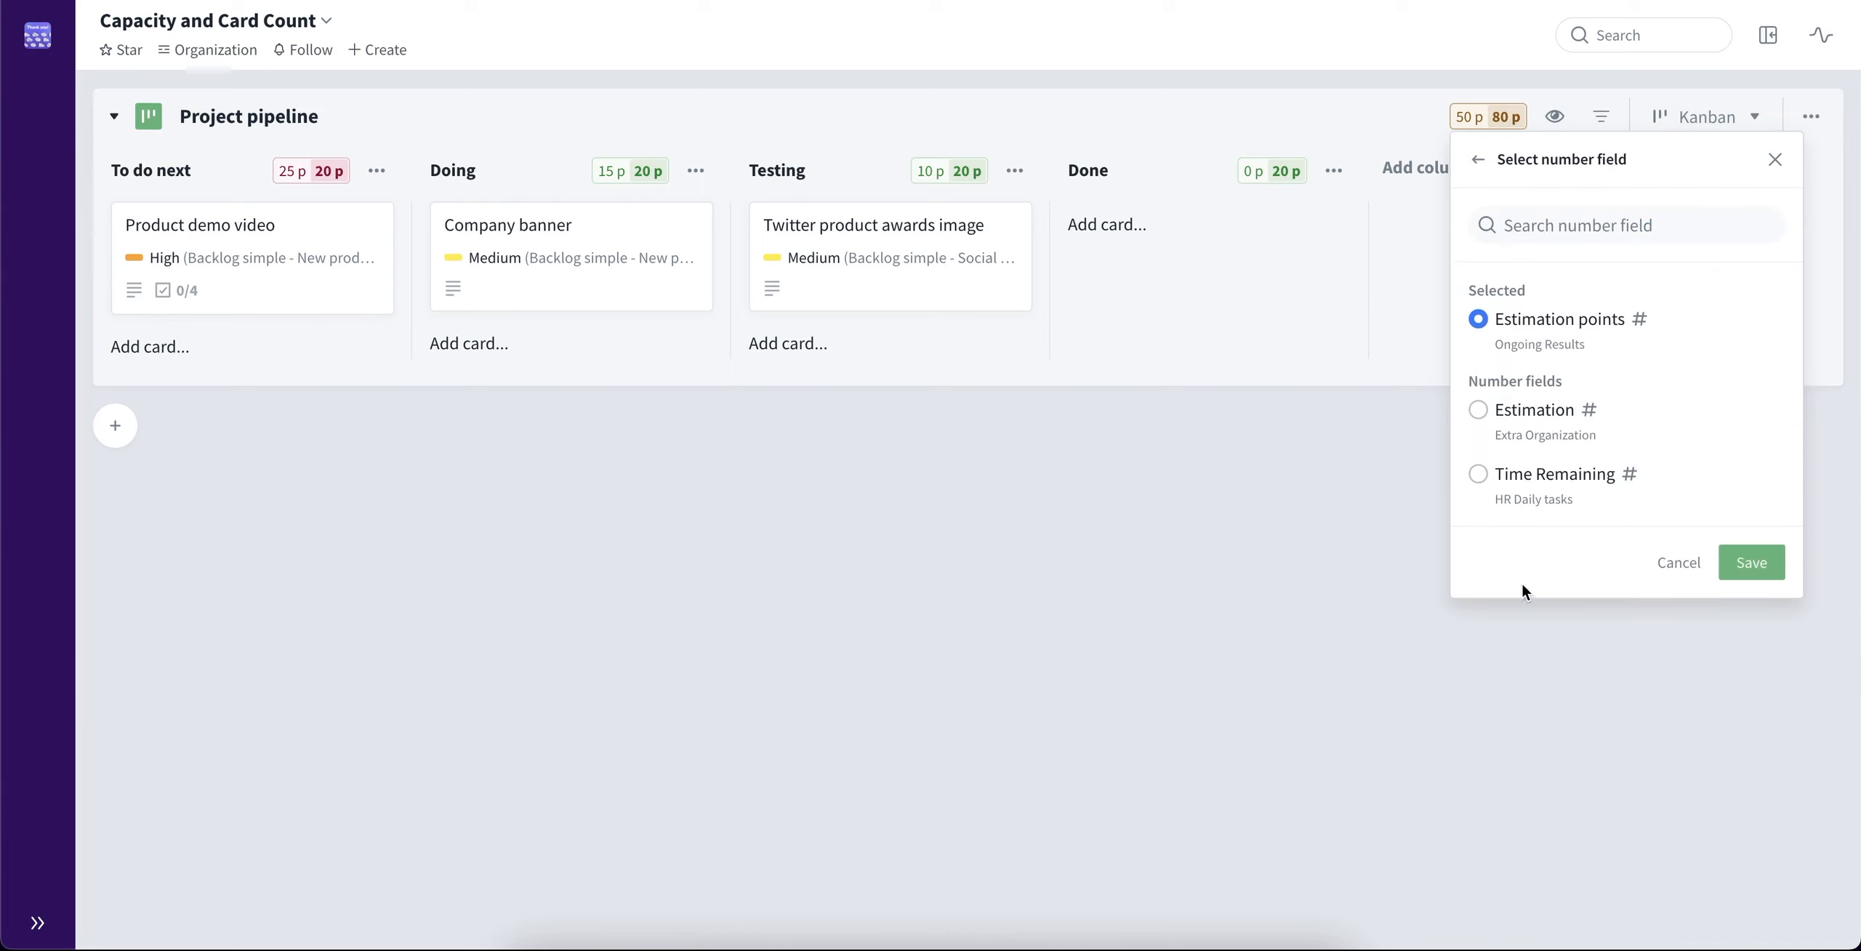
{"action": "left_click", "coordinate": [1479, 473]}
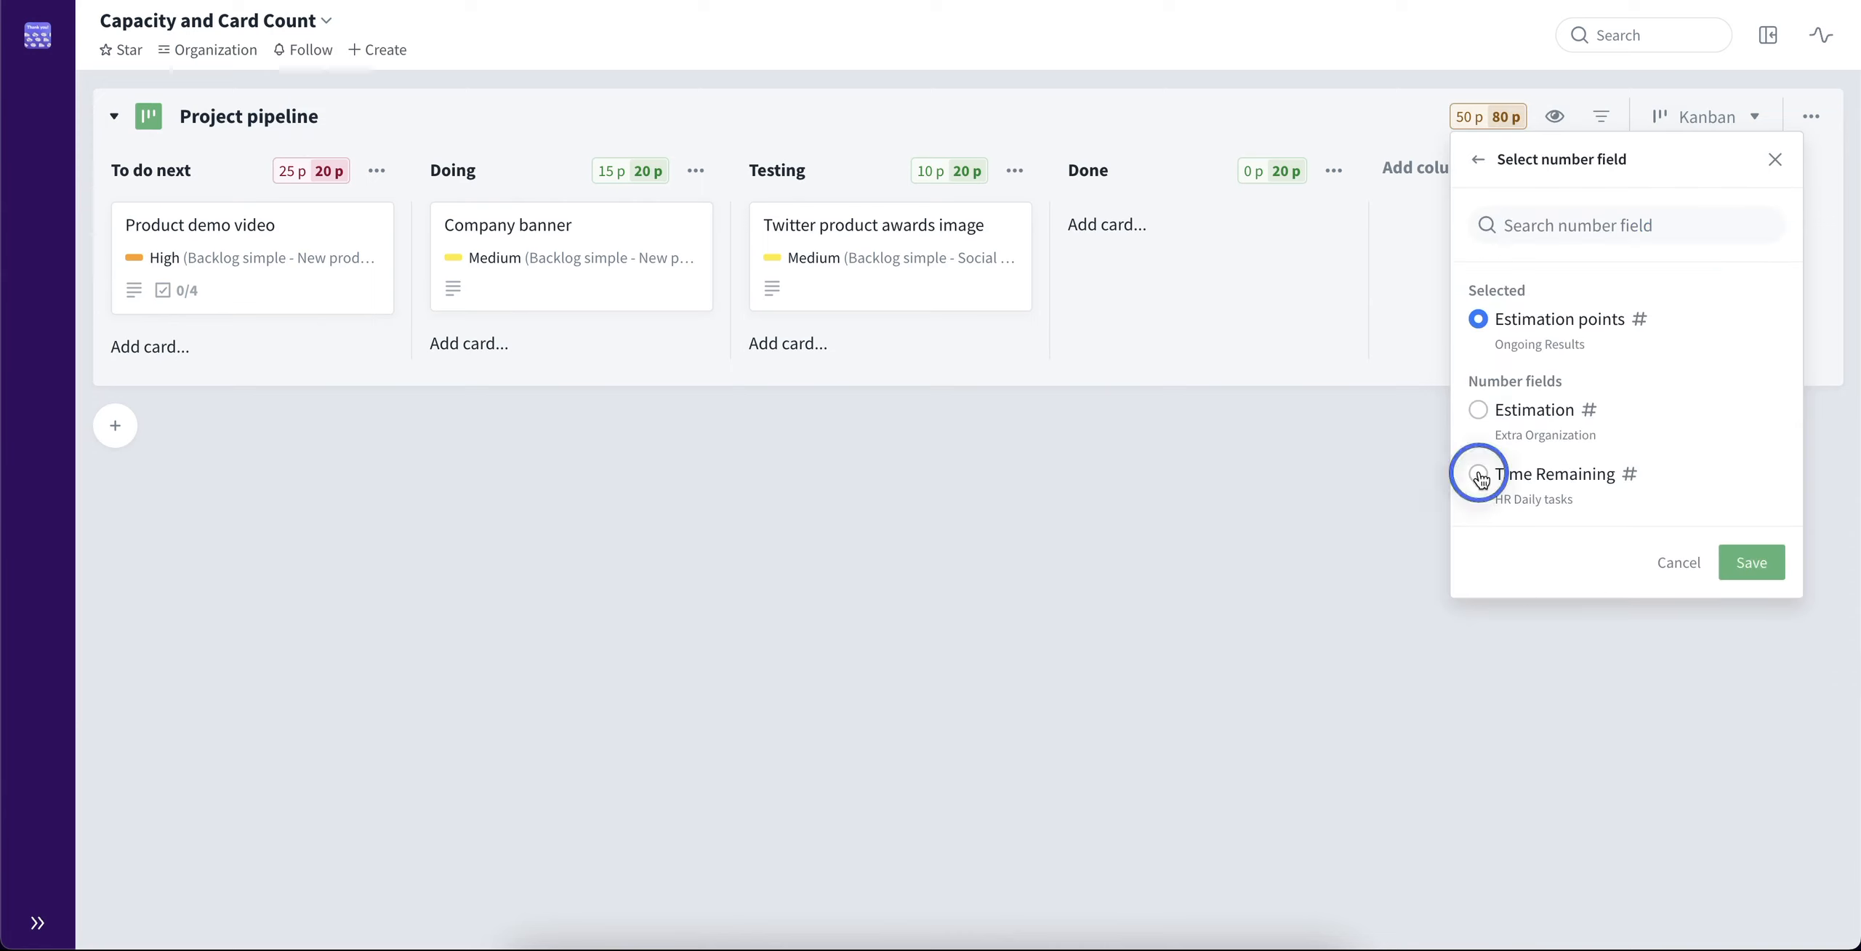
{"action": "left_click", "coordinate": [1751, 563]}
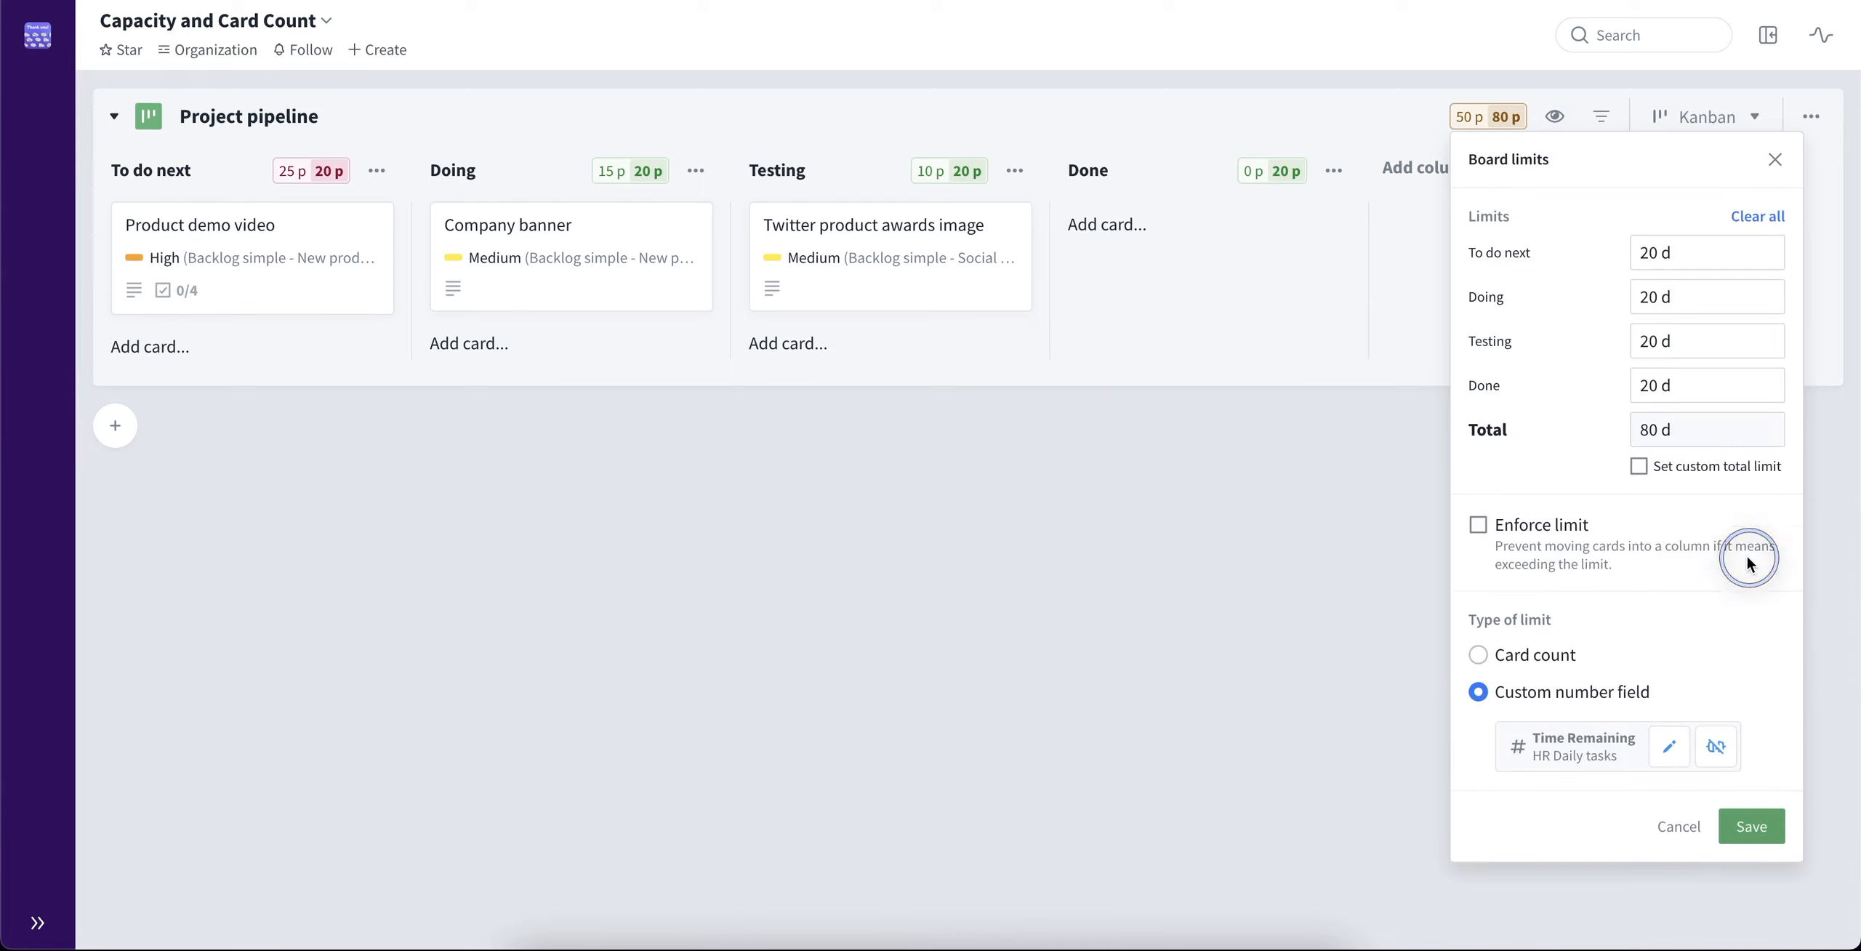
{"action": "left_click", "coordinate": [1777, 822]}
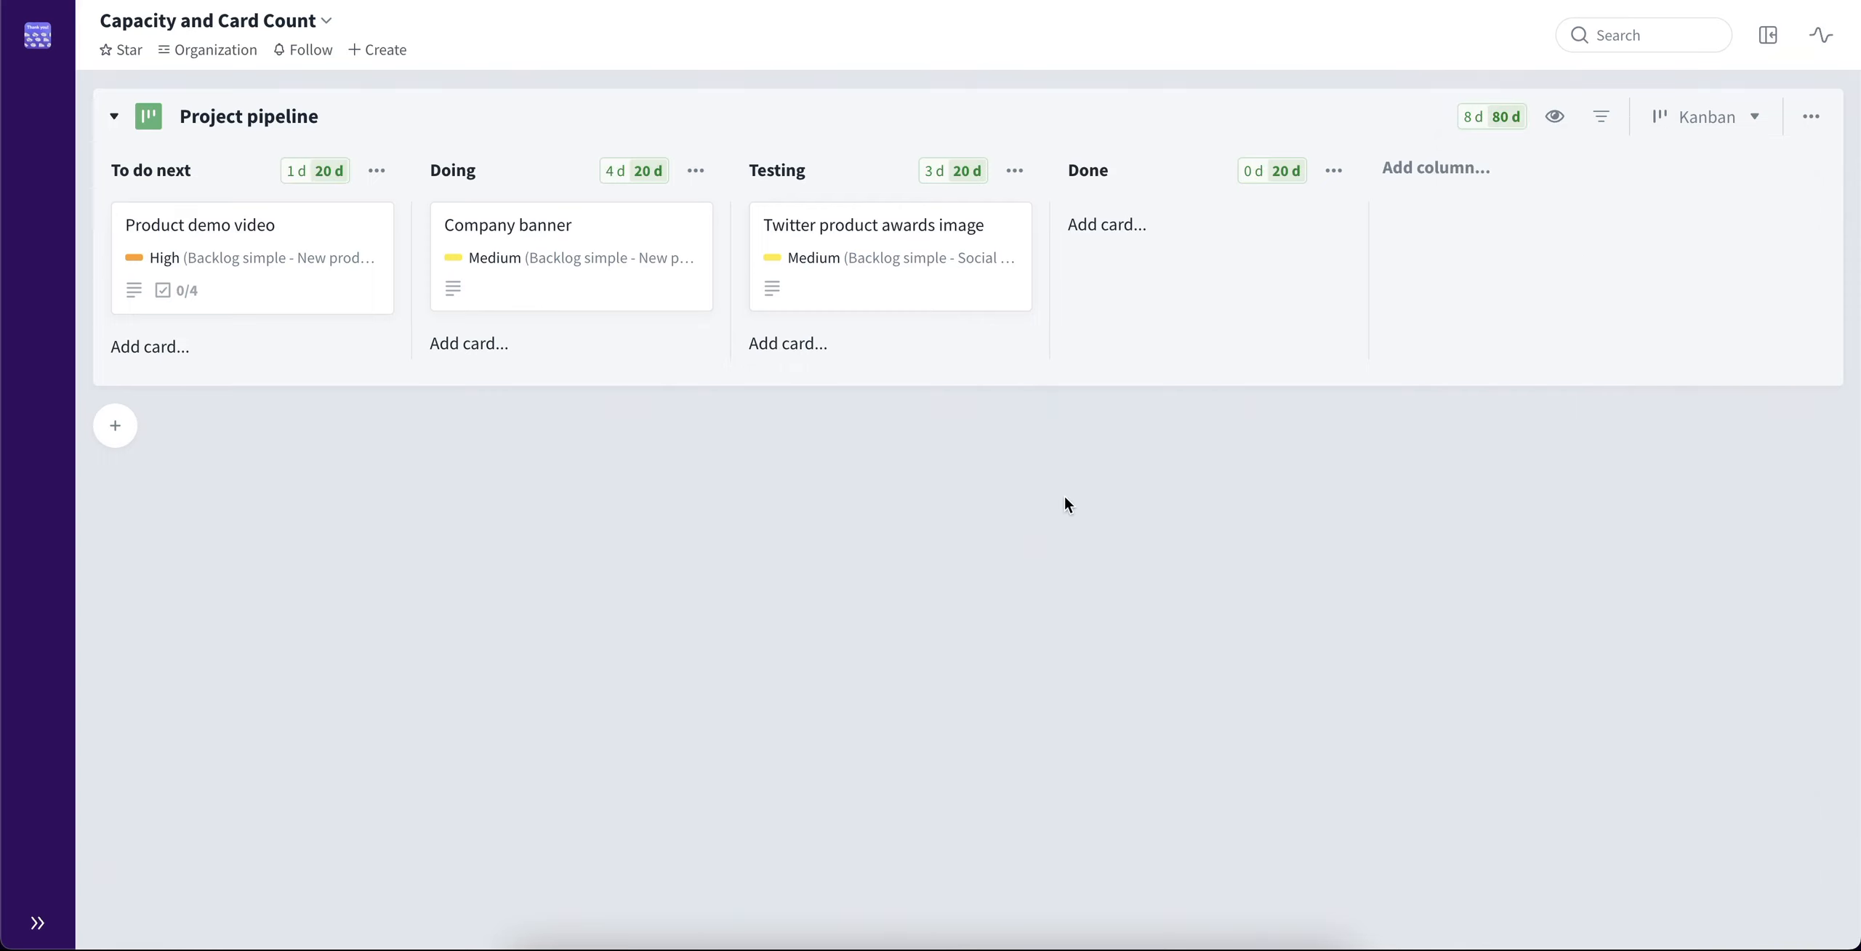
Expand the Art asset tracking sheet beside the pipeline and add Weapon Crossbow to the To do next column
{"action": "key", "text": "Left"}
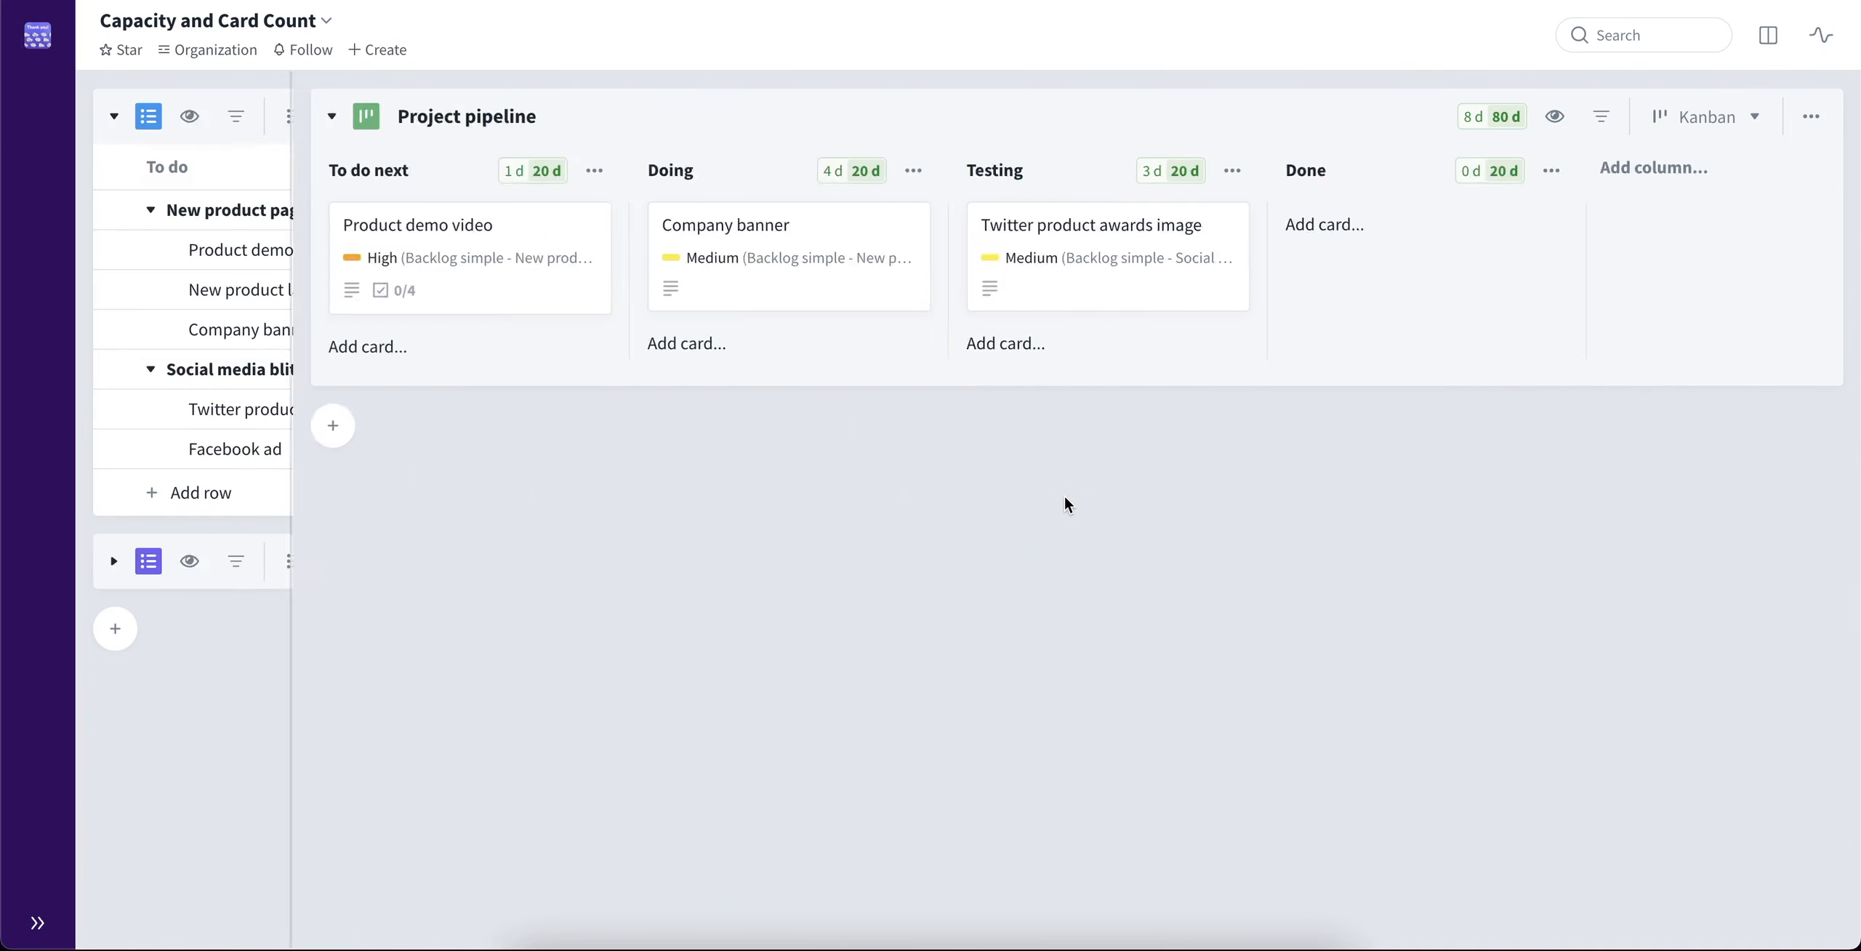
{"action": "left_click", "coordinate": [113, 562]}
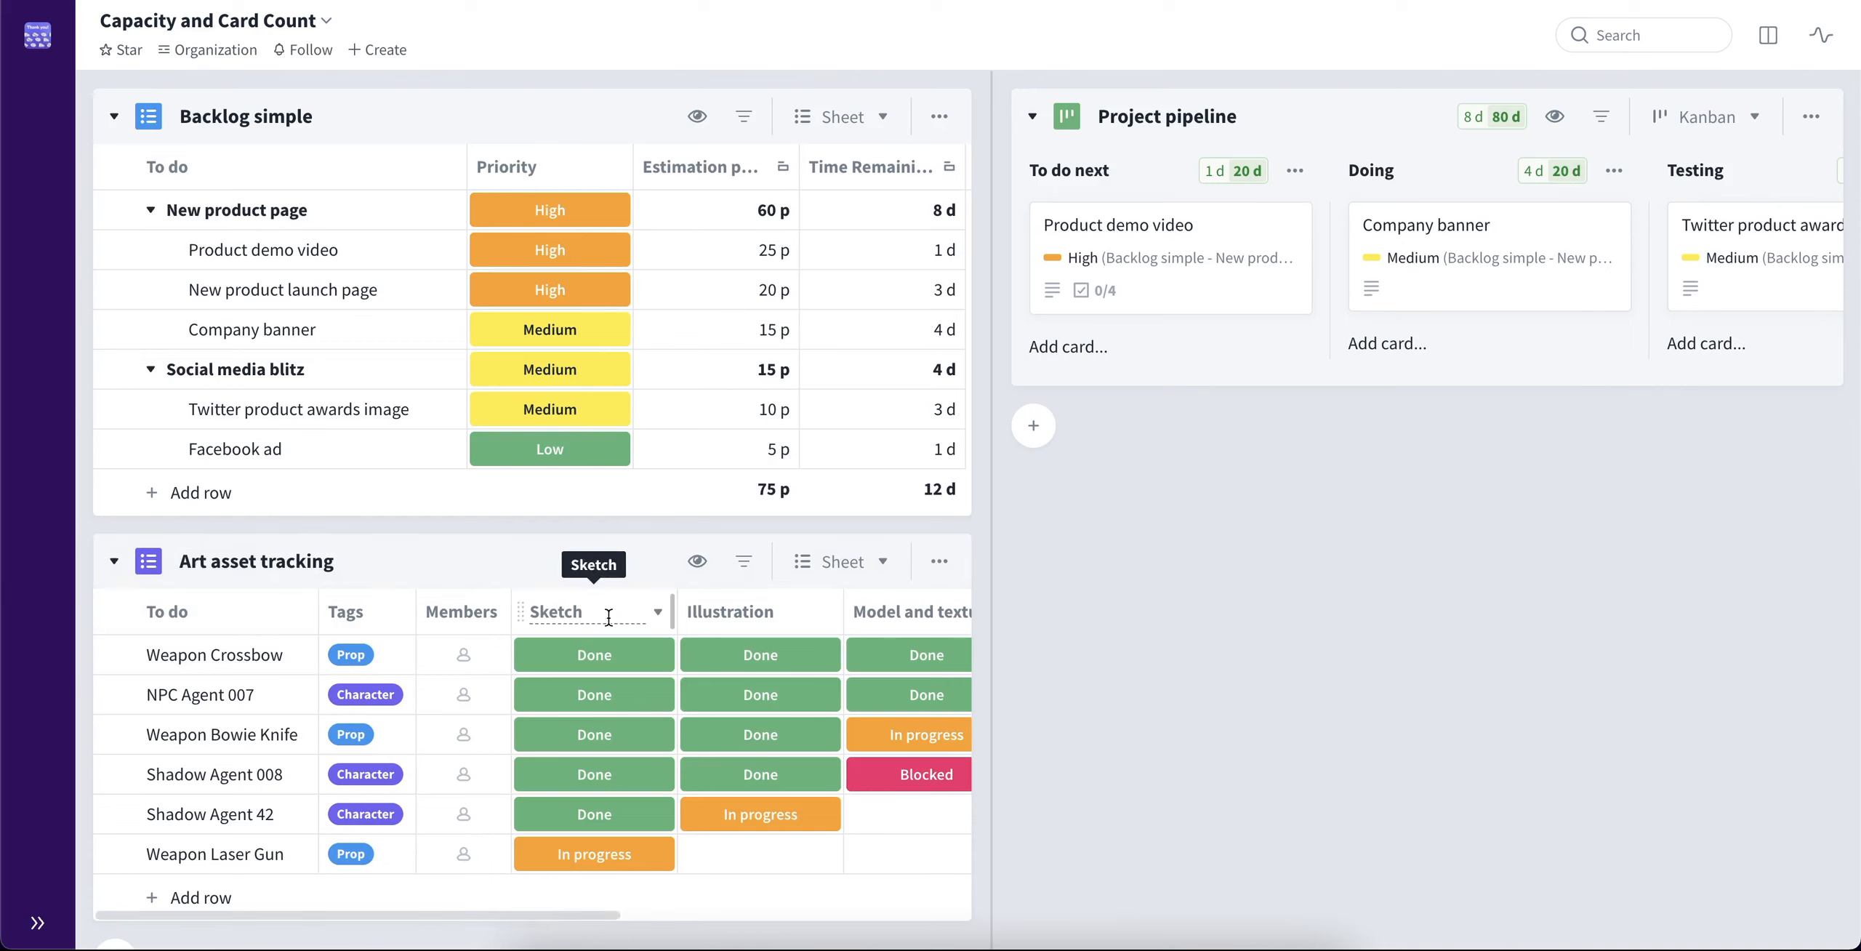
{"action": "scroll", "coordinate": [609, 617], "scroll_direction": "right", "scroll_amount": 8}
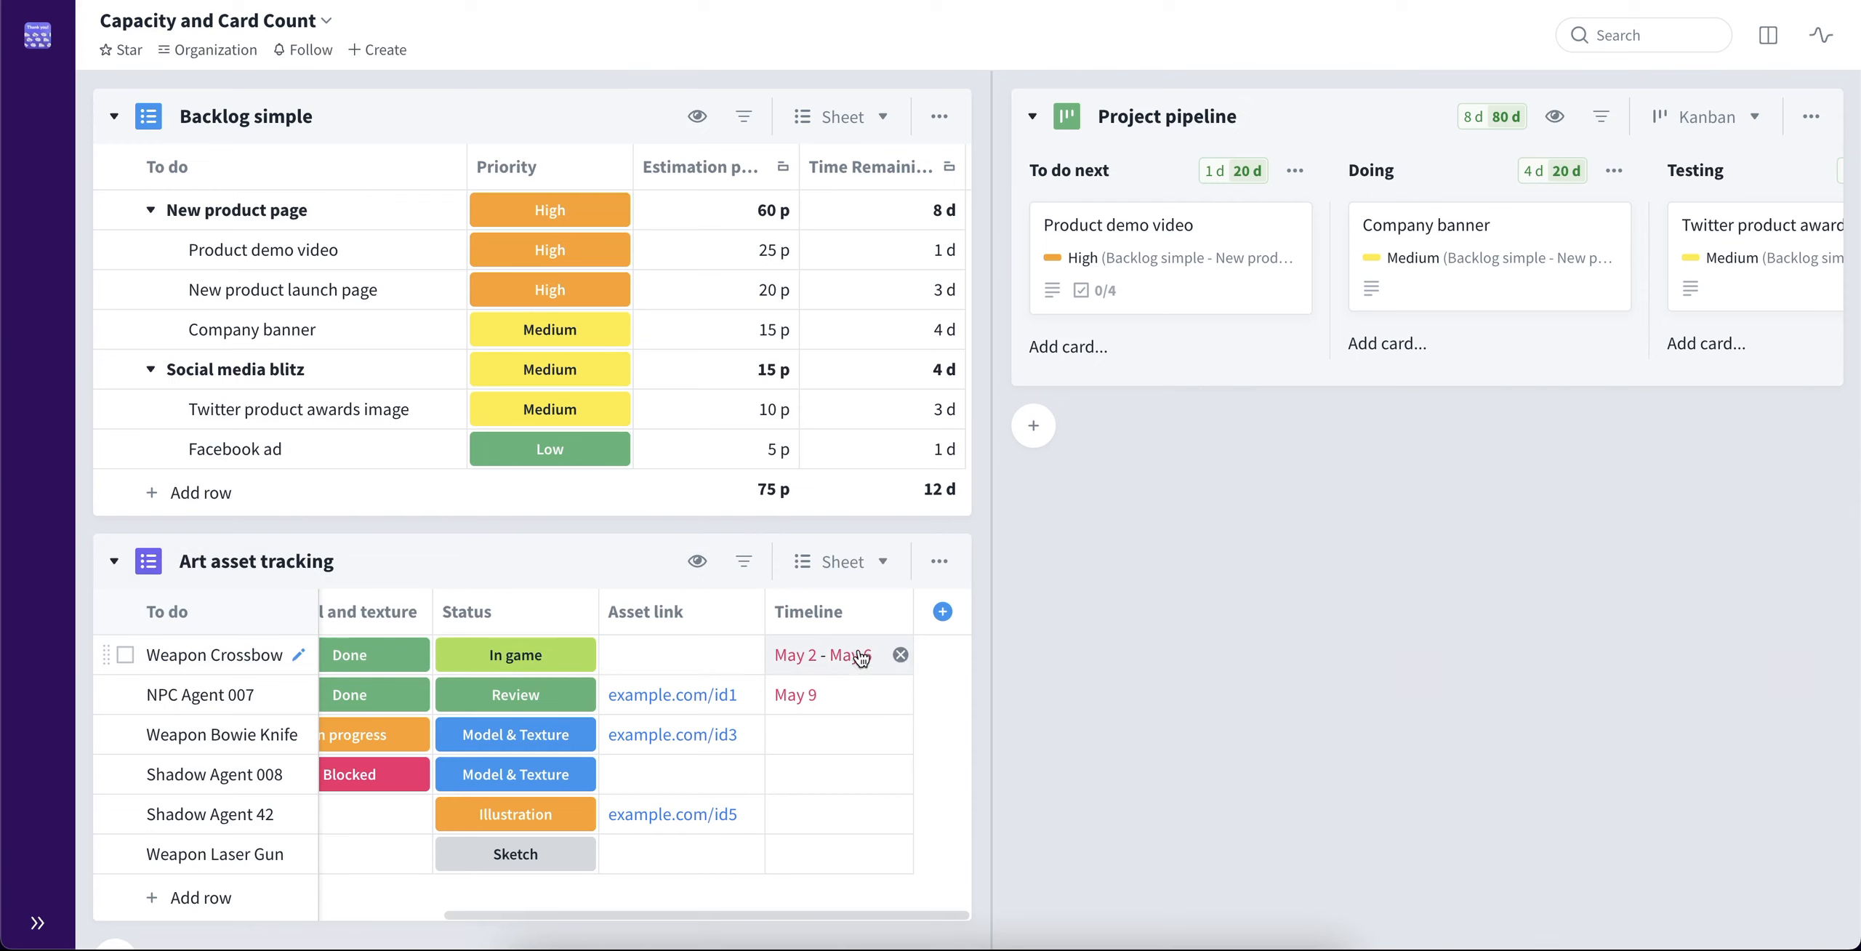
{"action": "left_click_drag", "start_coordinate": [209, 656], "coordinate": [1150, 378]}
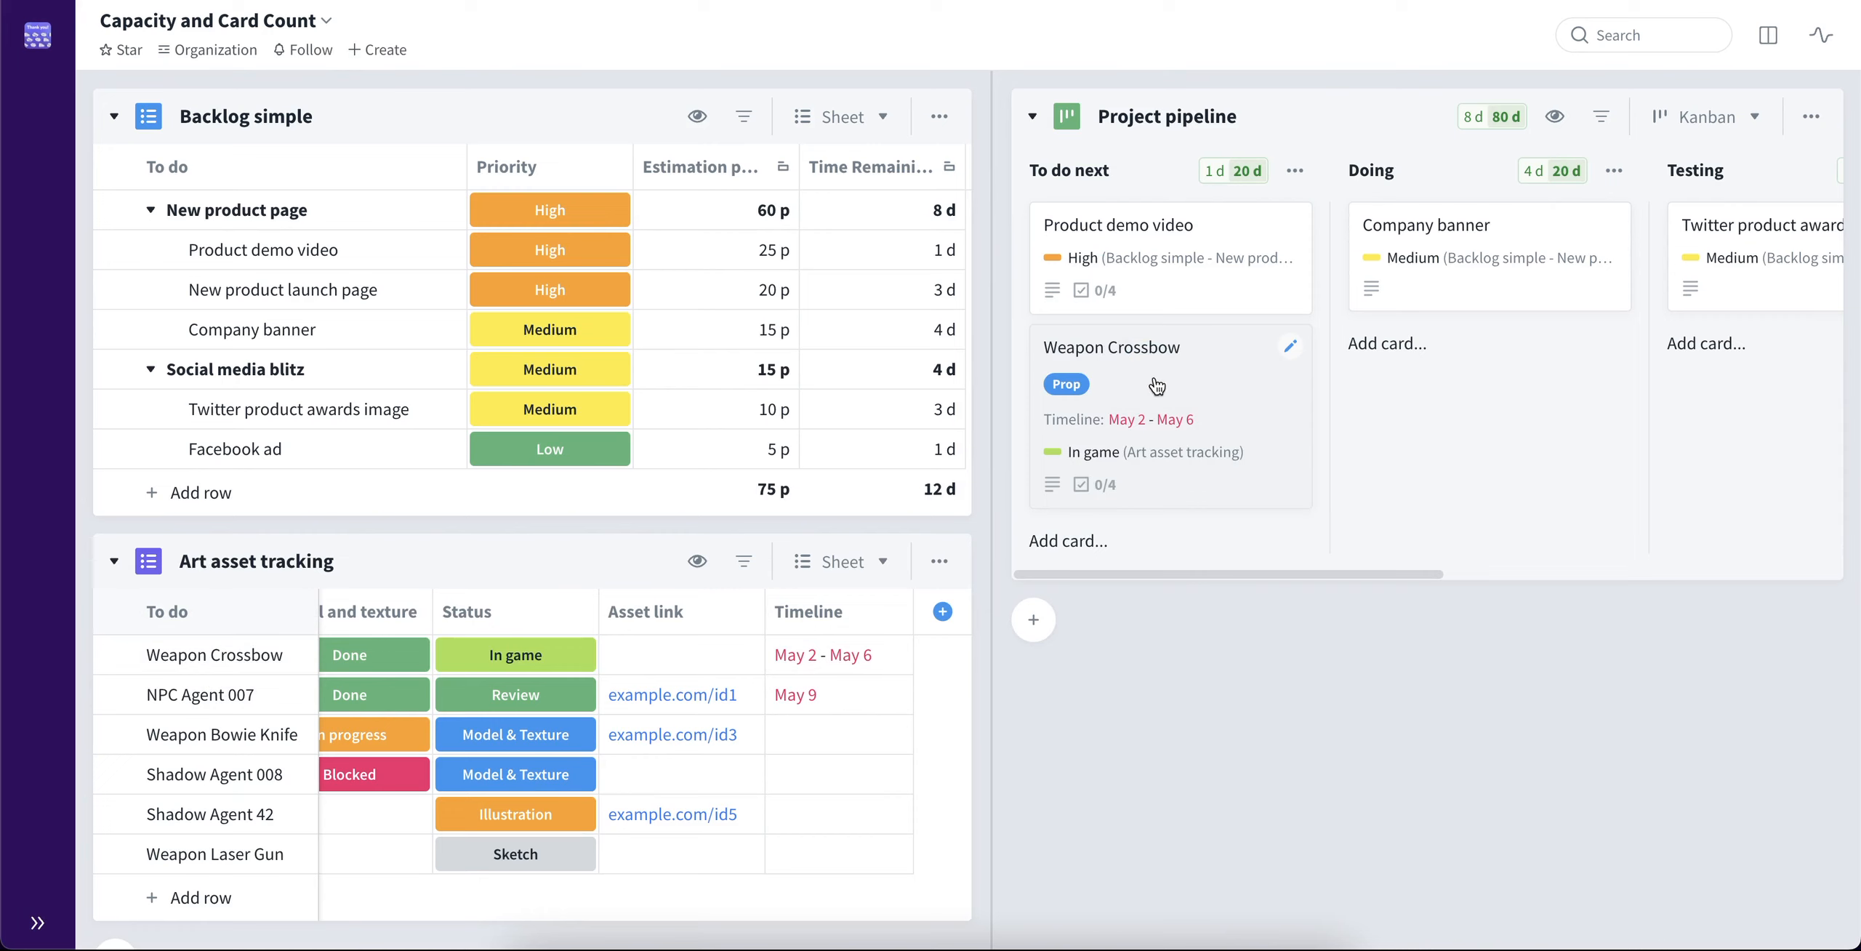